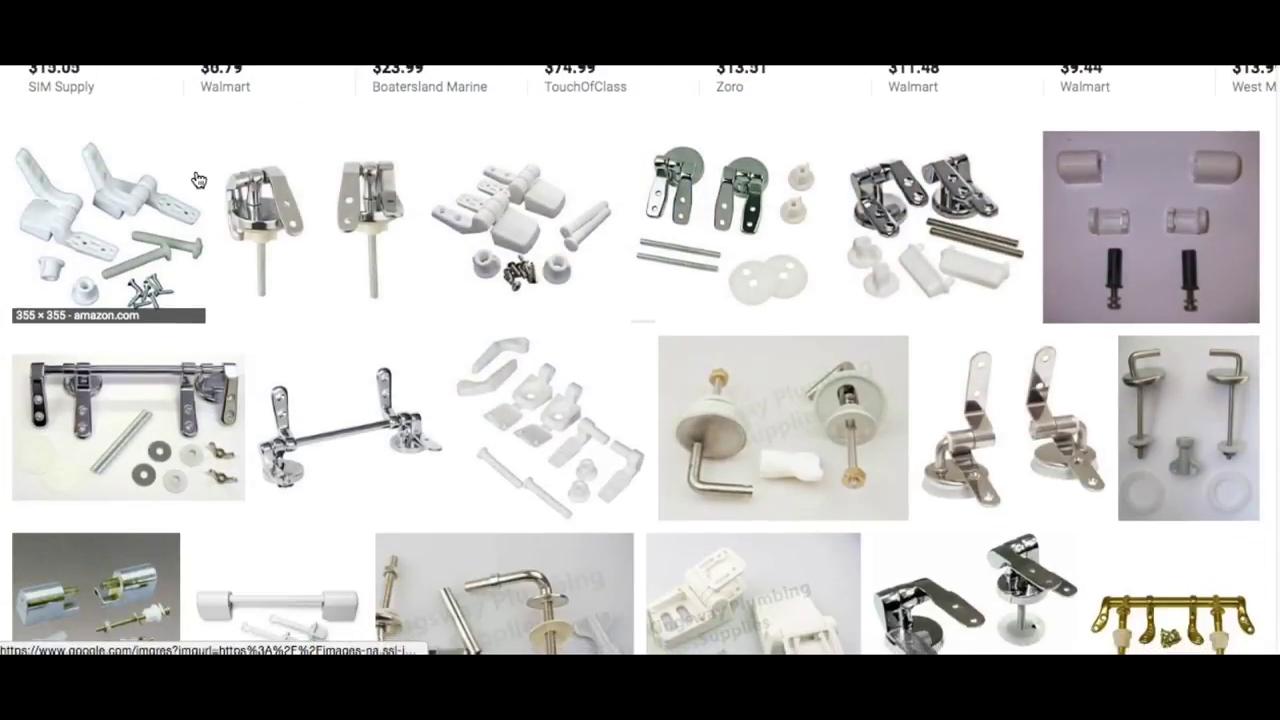
# Browse the image results for toilet seat hinge designs.
pyautogui.scroll(-4, 197, 179)
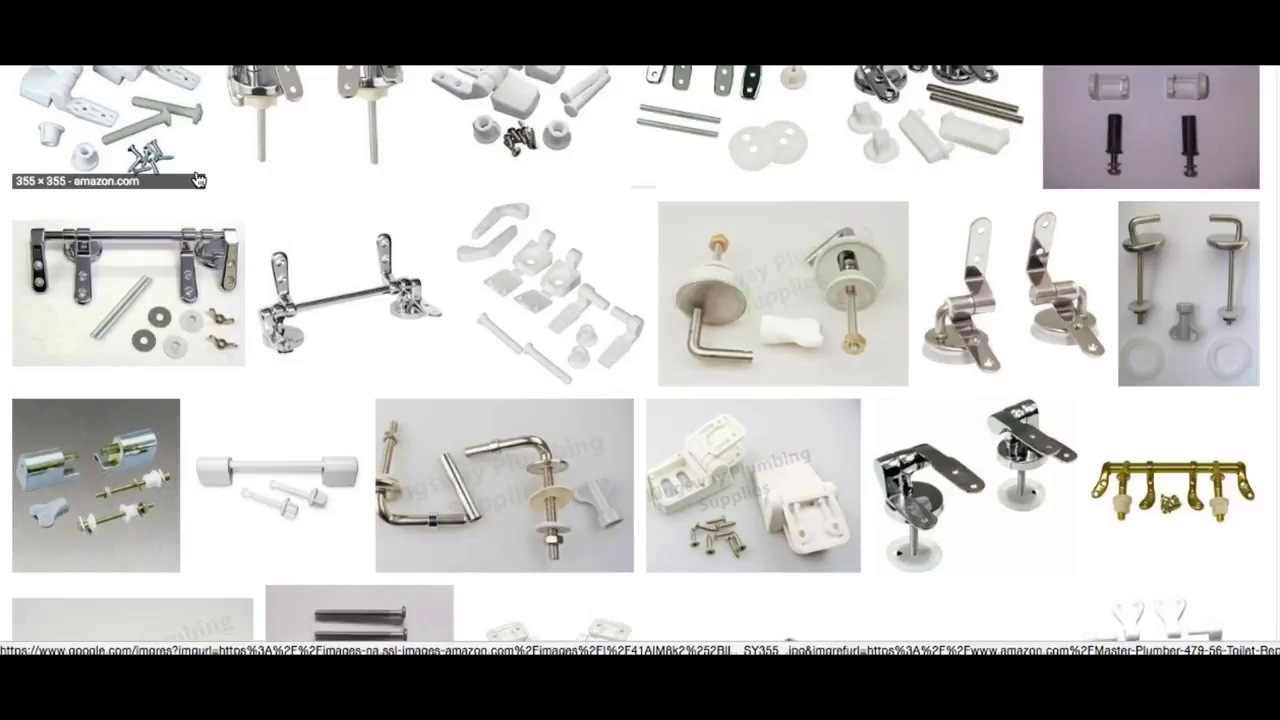
pyautogui.scroll(-6, 197, 179)
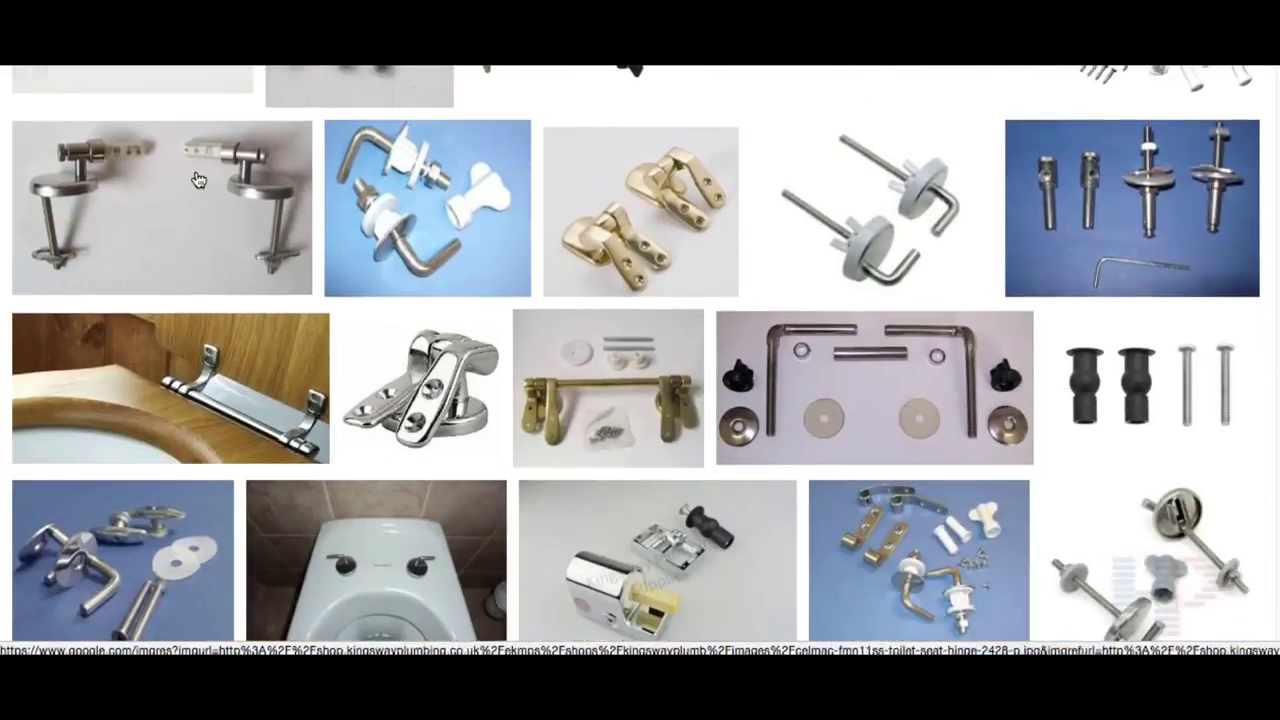
pyautogui.scroll(-5, 197, 179)
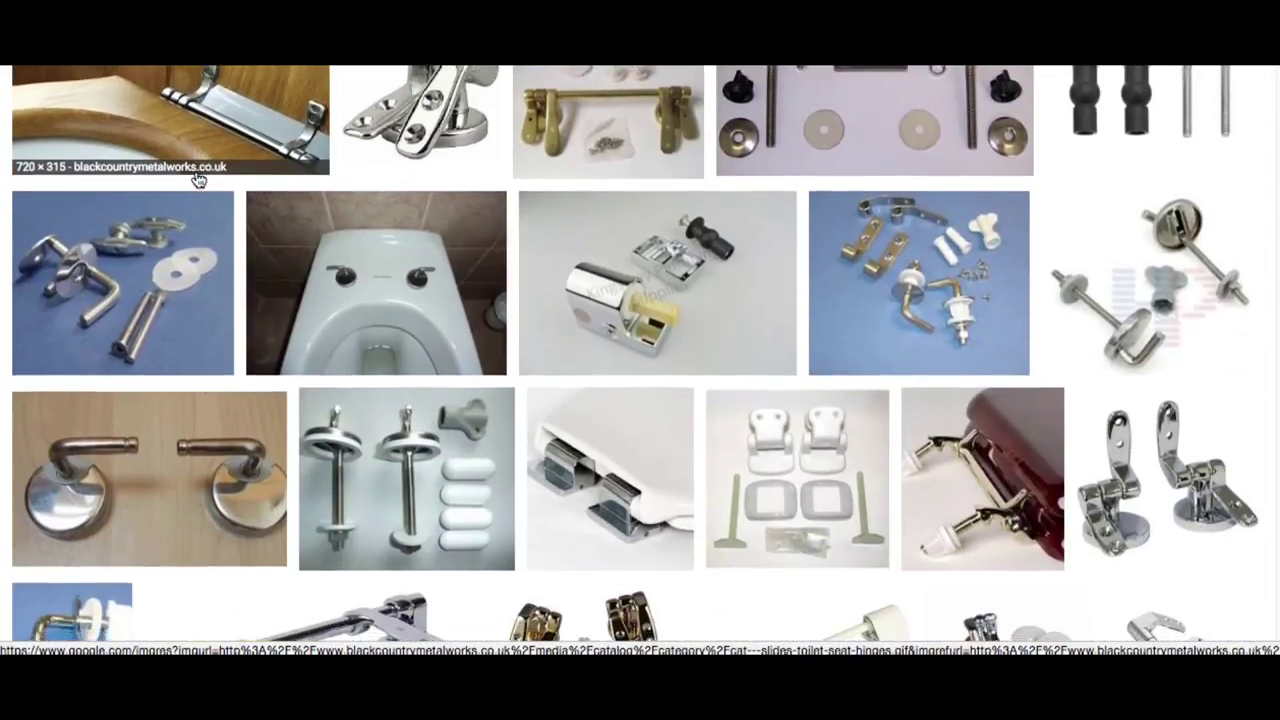
pyautogui.scroll(-5, 197, 179)
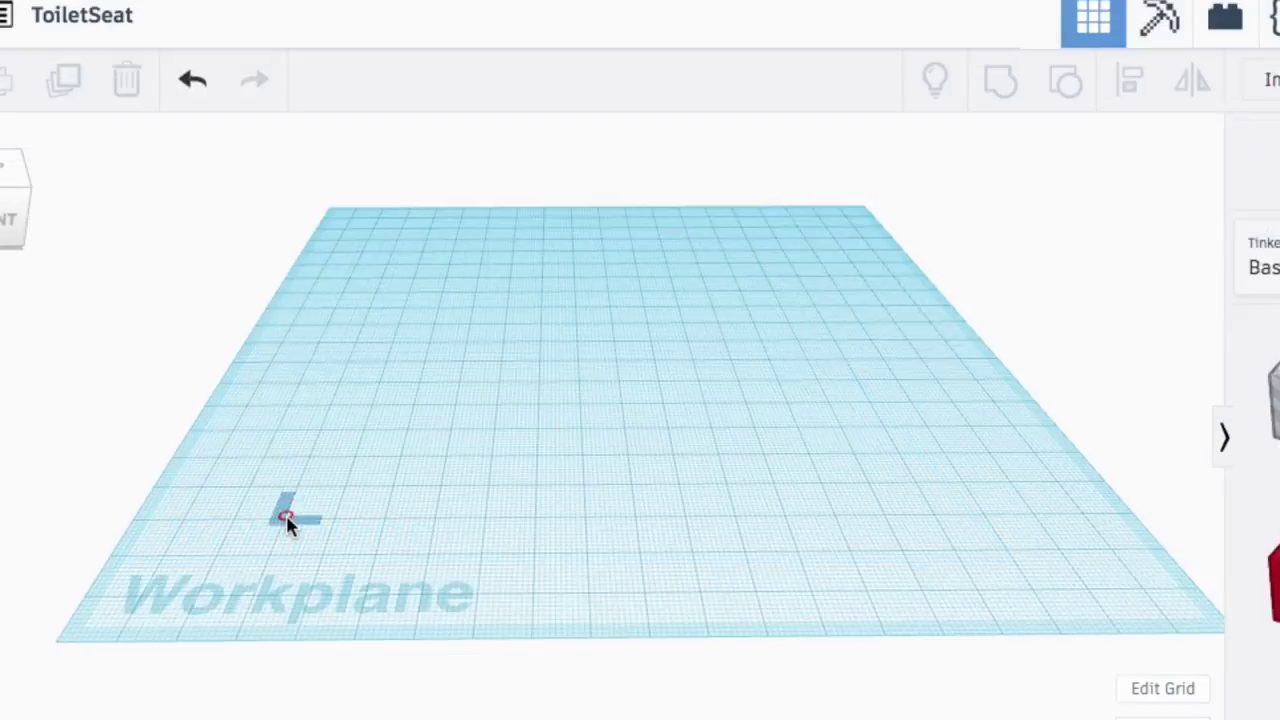
# Place the ruler near the workplane's front corner and add a solid cylinder beside it.
pyautogui.click(296, 482)
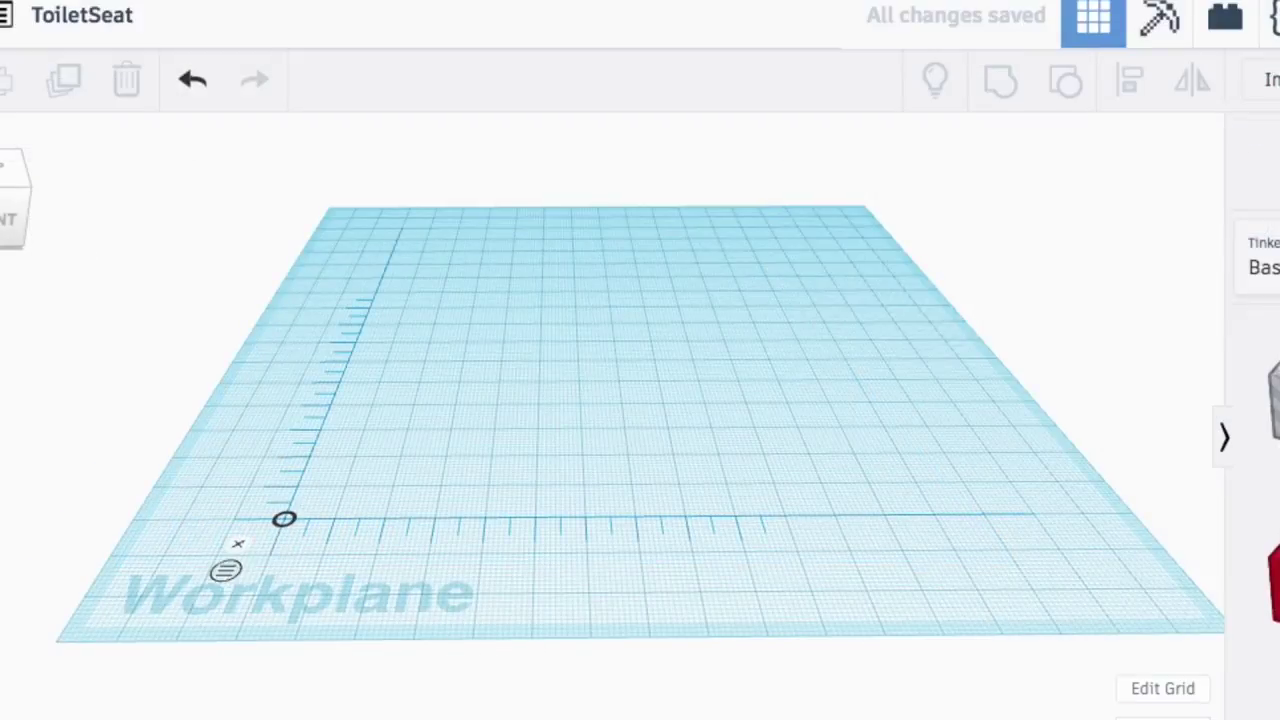
pyautogui.click(1162, 716)
pyautogui.click(1138, 505)
pyautogui.click(560, 464)
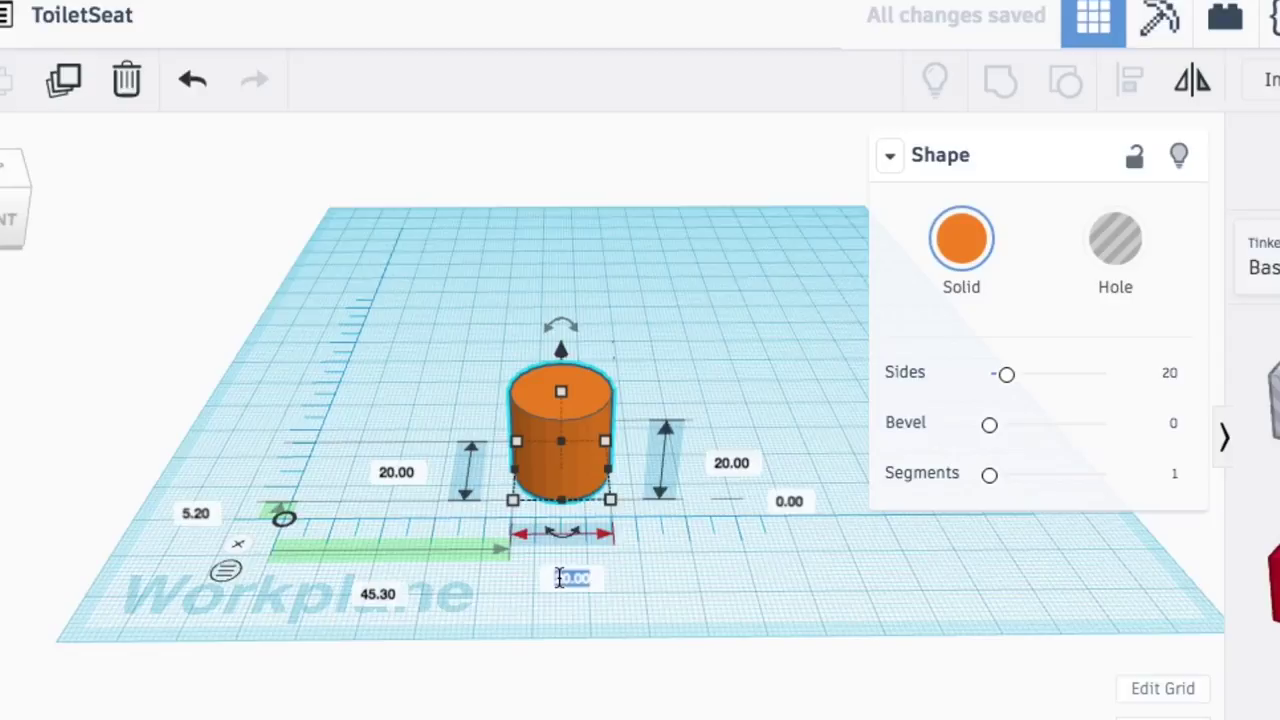
# Size the cylinder to 17.5 mm wide, 17.5 mm deep and 16.5 mm high.
pyautogui.press('Return')
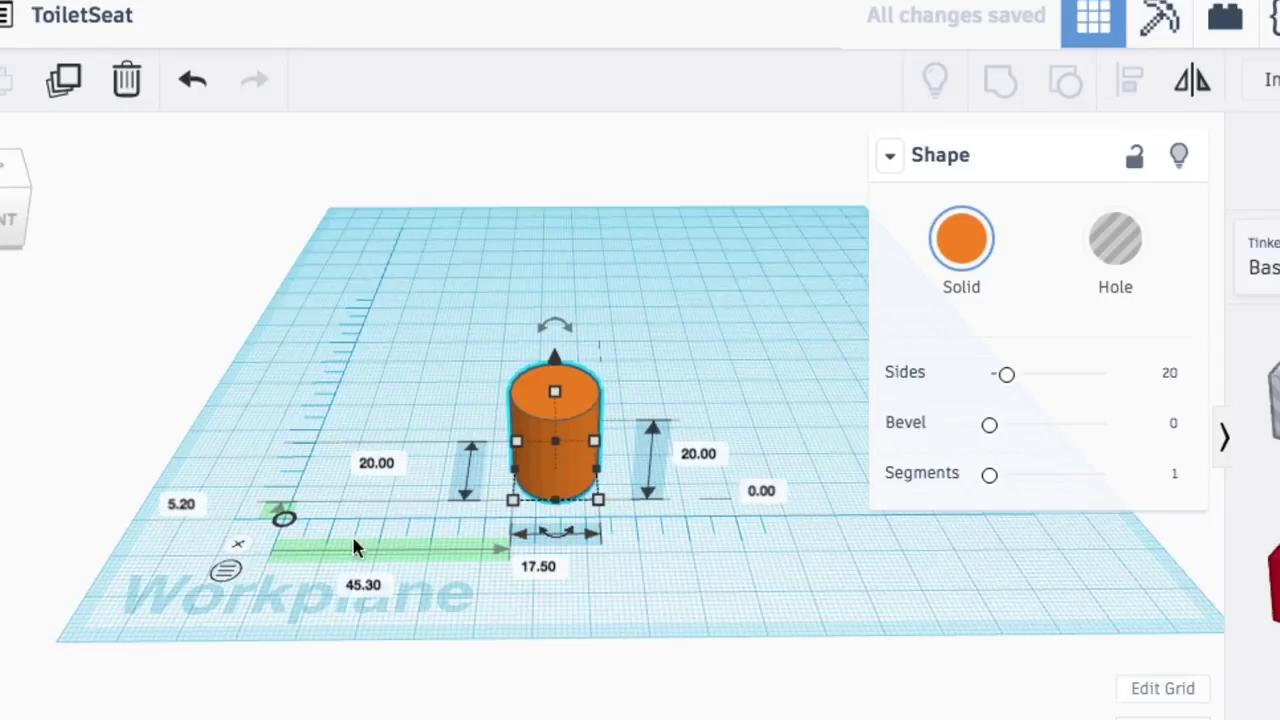
pyautogui.write('17.5')
pyautogui.press('Return')
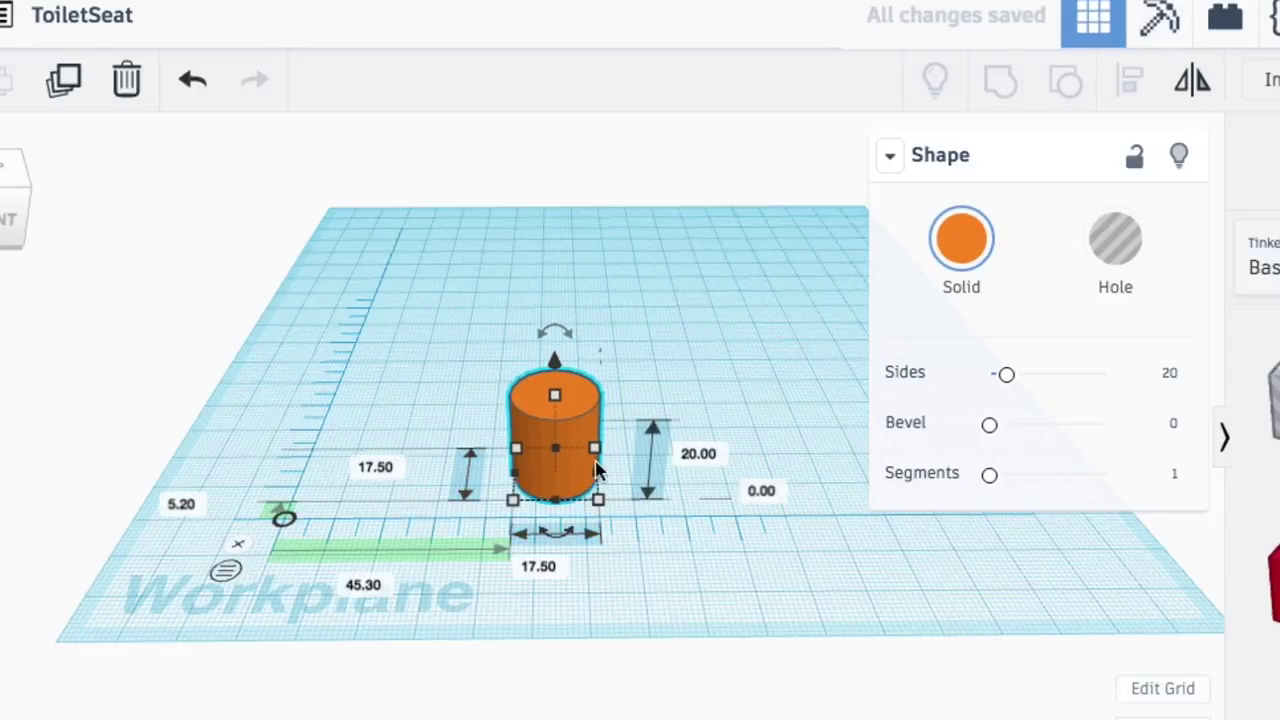
pyautogui.write('16.5')
pyautogui.press('Return')
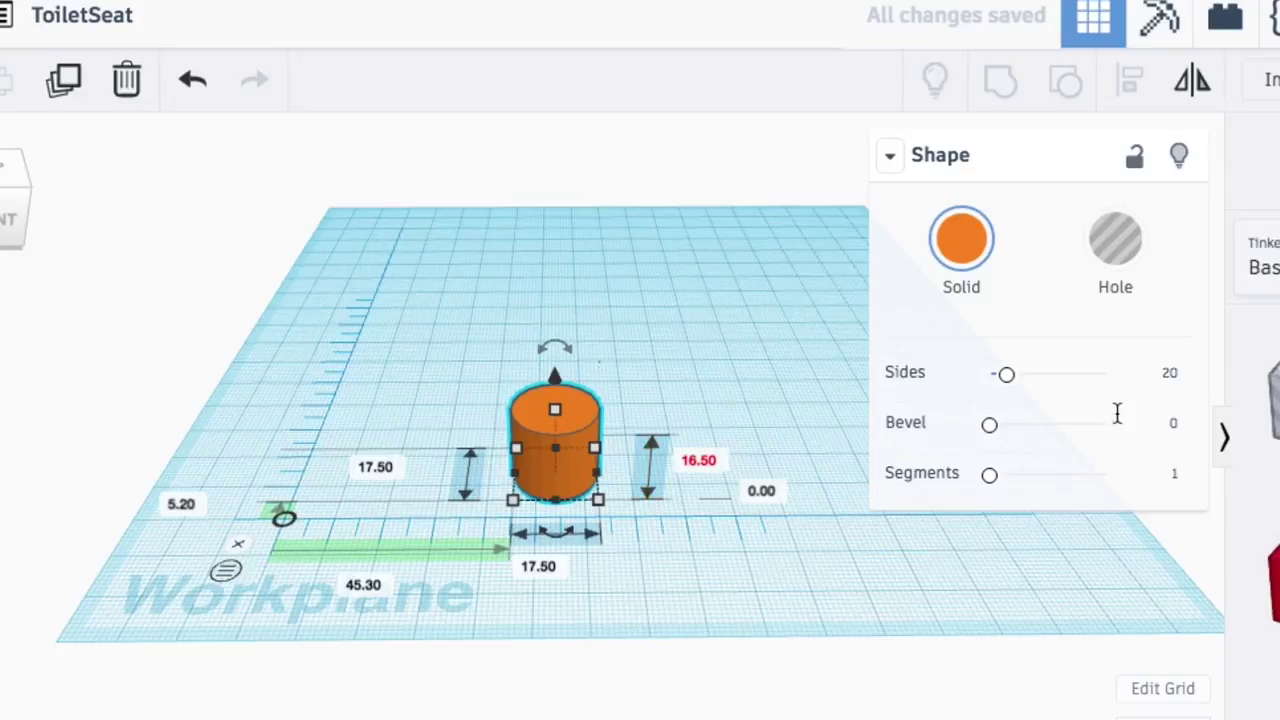
# Add a hole cylinder in front of the solid one and set its width and depth to 12 mm.
pyautogui.click(420, 508)
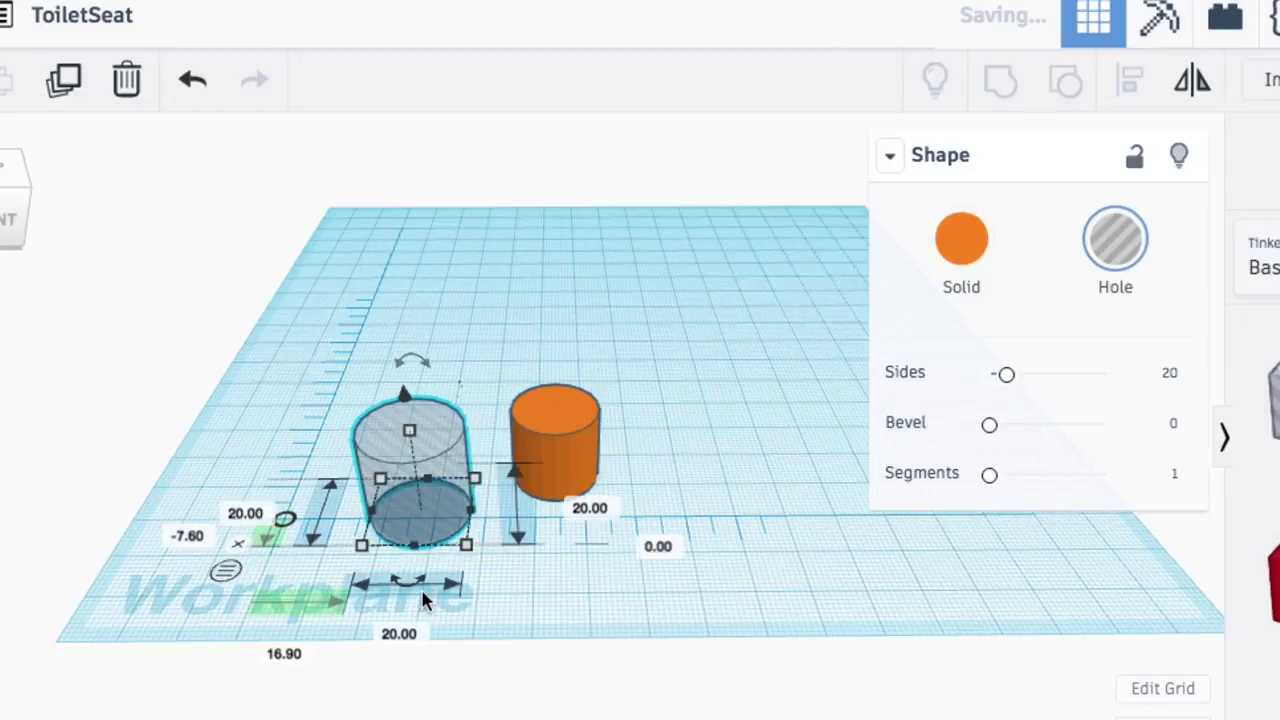
pyautogui.click(236, 512)
pyautogui.press('Return')
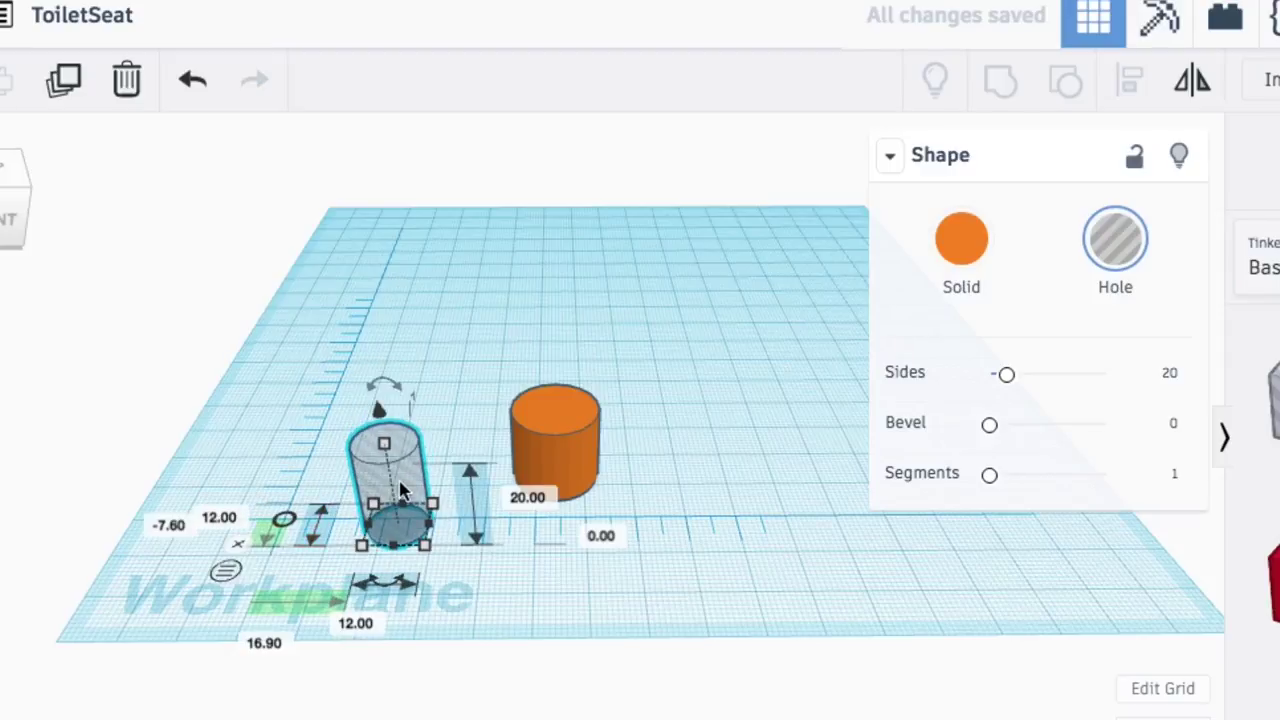
# Move the hole cylinder into the solid cylinder and center the two on each other in width and depth.
pyautogui.moveTo(400, 490); pyautogui.dragTo(513, 415)
pyautogui.moveTo(586, 473); pyautogui.dragTo(600, 475)
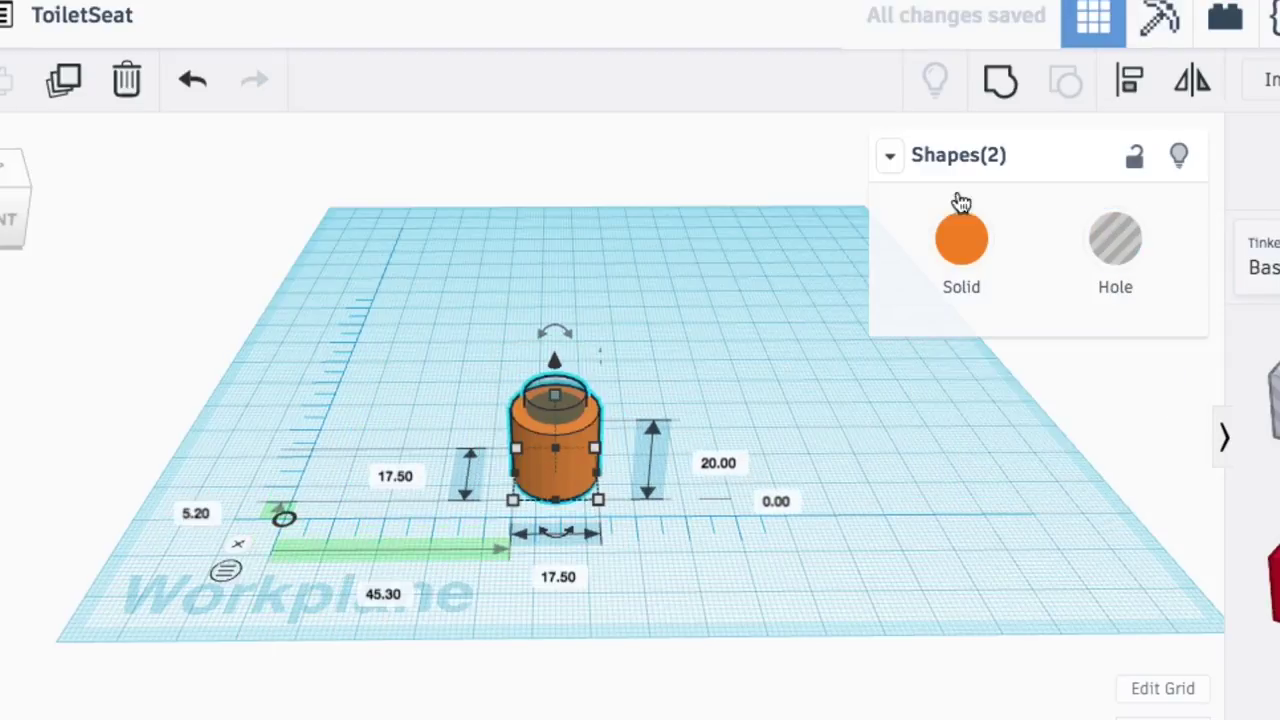
pyautogui.press('l')
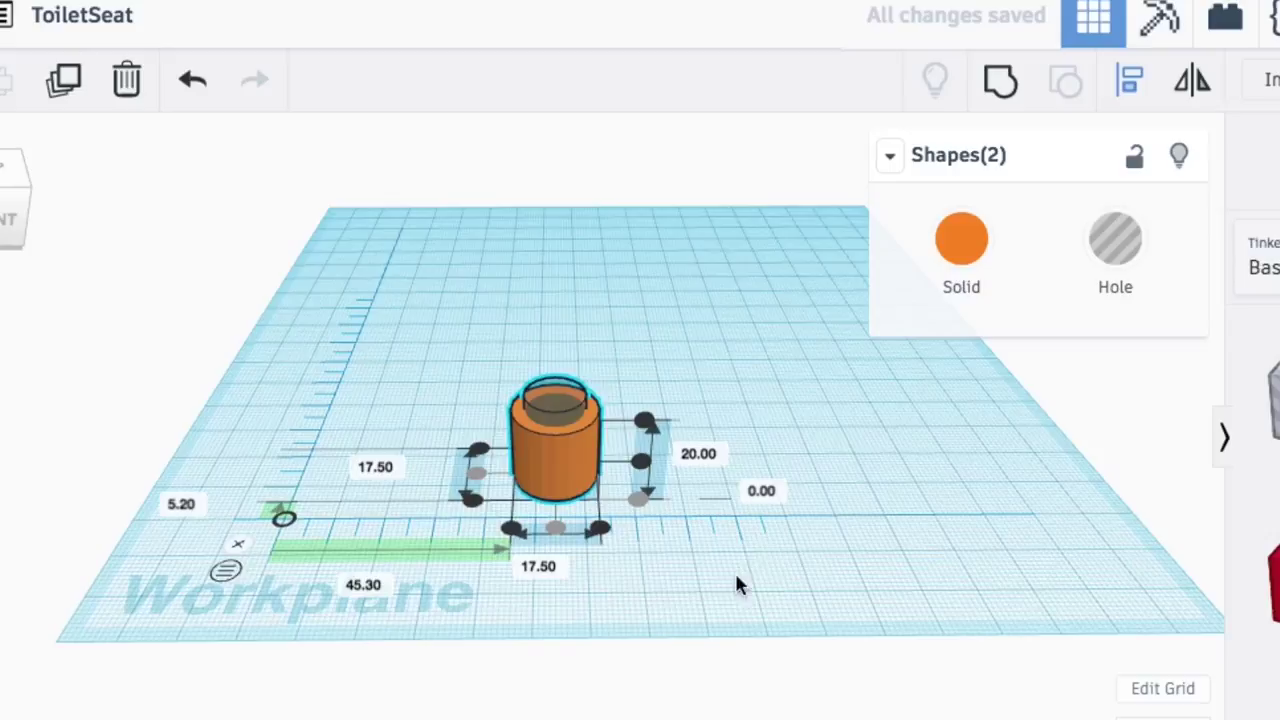
pyautogui.click(727, 555)
# Raise the hole cylinder 3 mm above the workplane and group it with the solid cylinder to cut the bore.
pyautogui.click(560, 405)
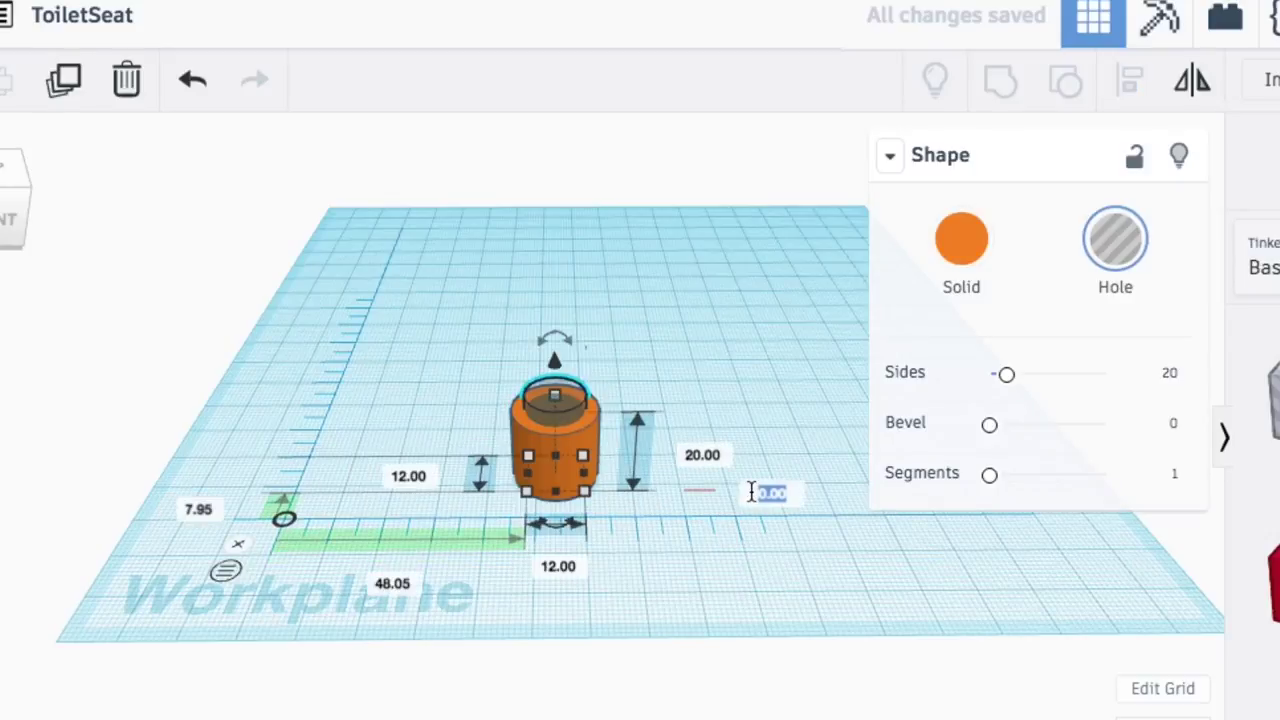
pyautogui.write('3')
pyautogui.press('Return')
pyautogui.keyDown('shift'); pyautogui.click(548, 465); pyautogui.keyUp('shift')
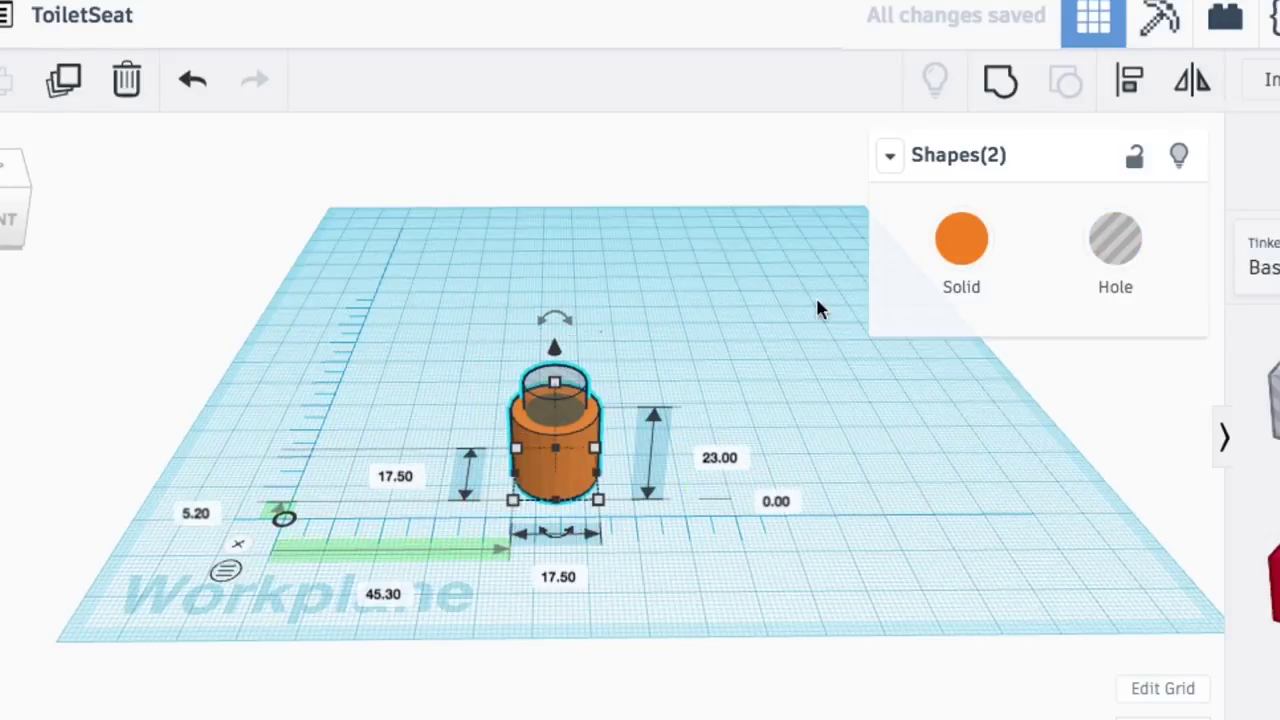
pyautogui.click(1000, 80)
# Rotate the bored cylinder 90° onto its side and raise it 4 mm above the workplane.
pyautogui.moveTo(662, 348); pyautogui.dragTo(1063, 394, button='right')
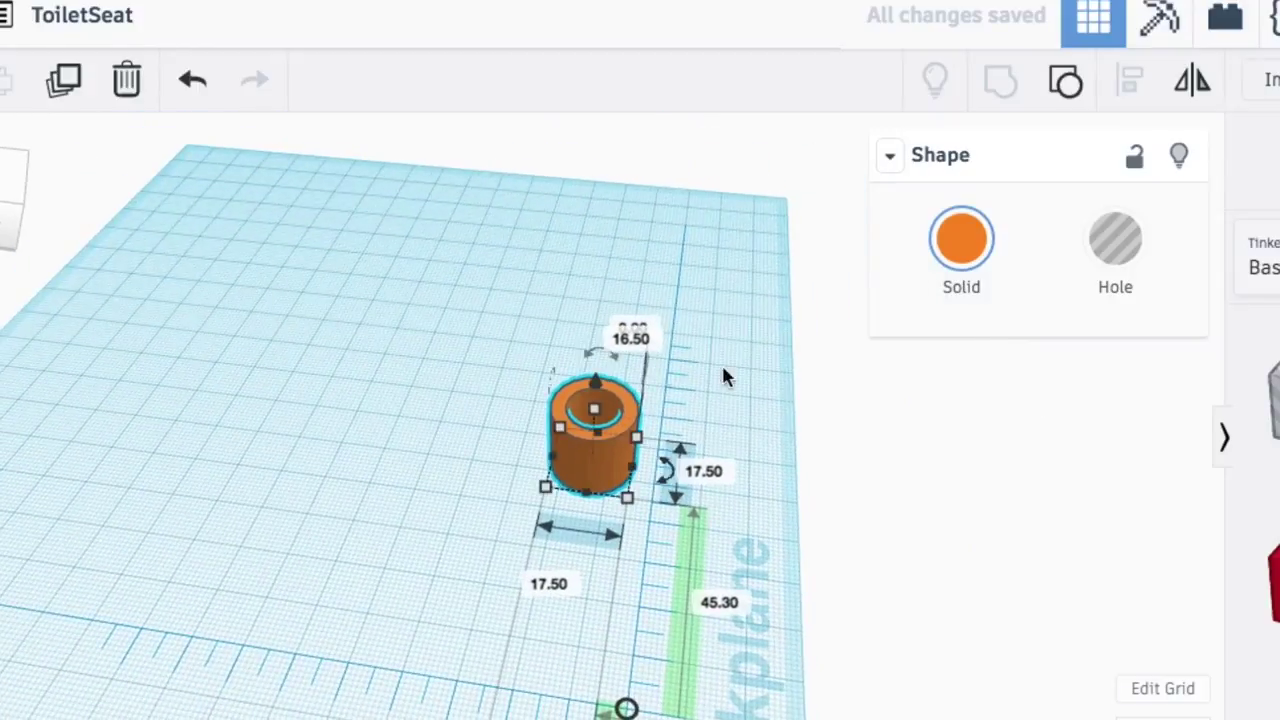
pyautogui.moveTo(658, 372); pyautogui.dragTo(691, 423)
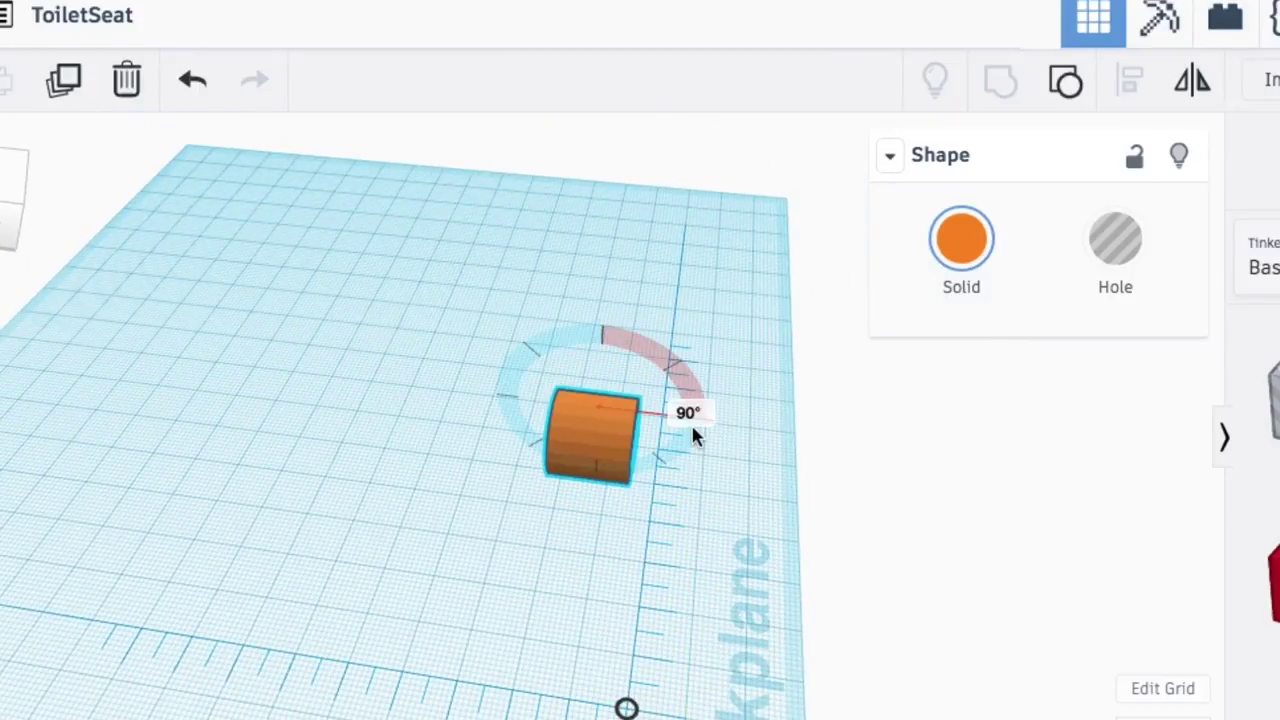
pyautogui.moveTo(691, 423); pyautogui.dragTo(315, 445, button='right')
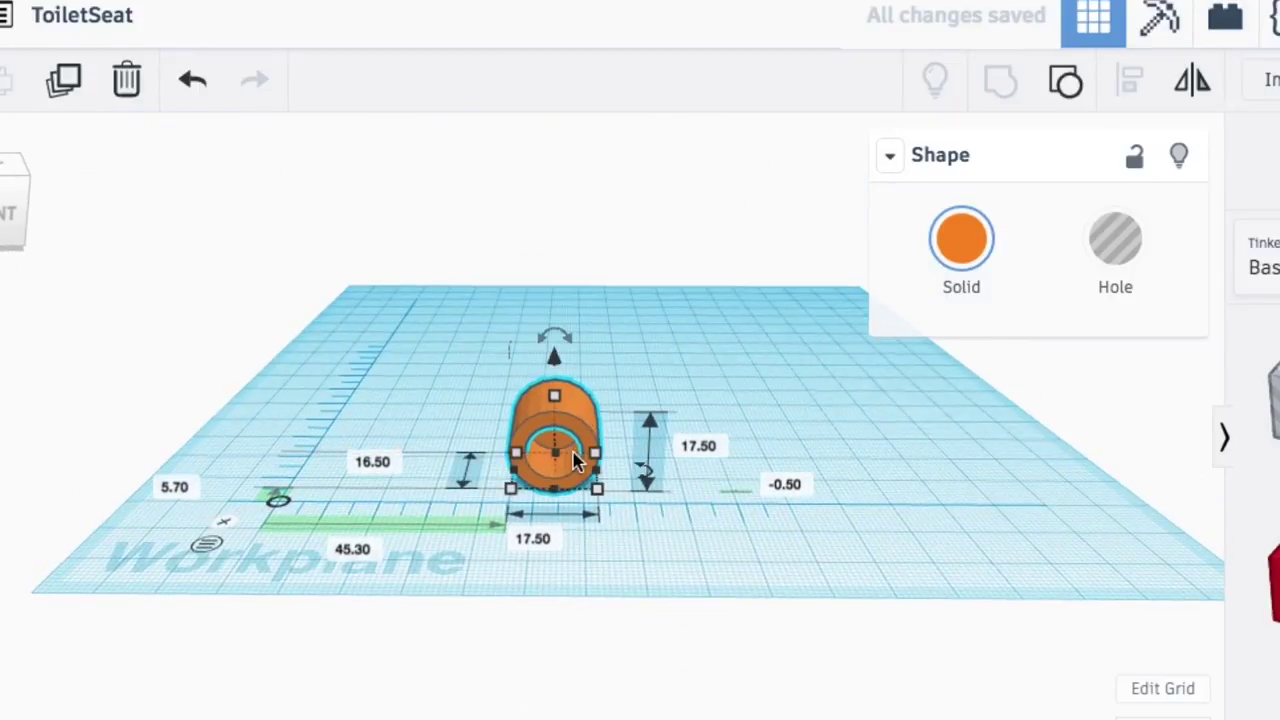
pyautogui.write('4')
pyautogui.press('Return')
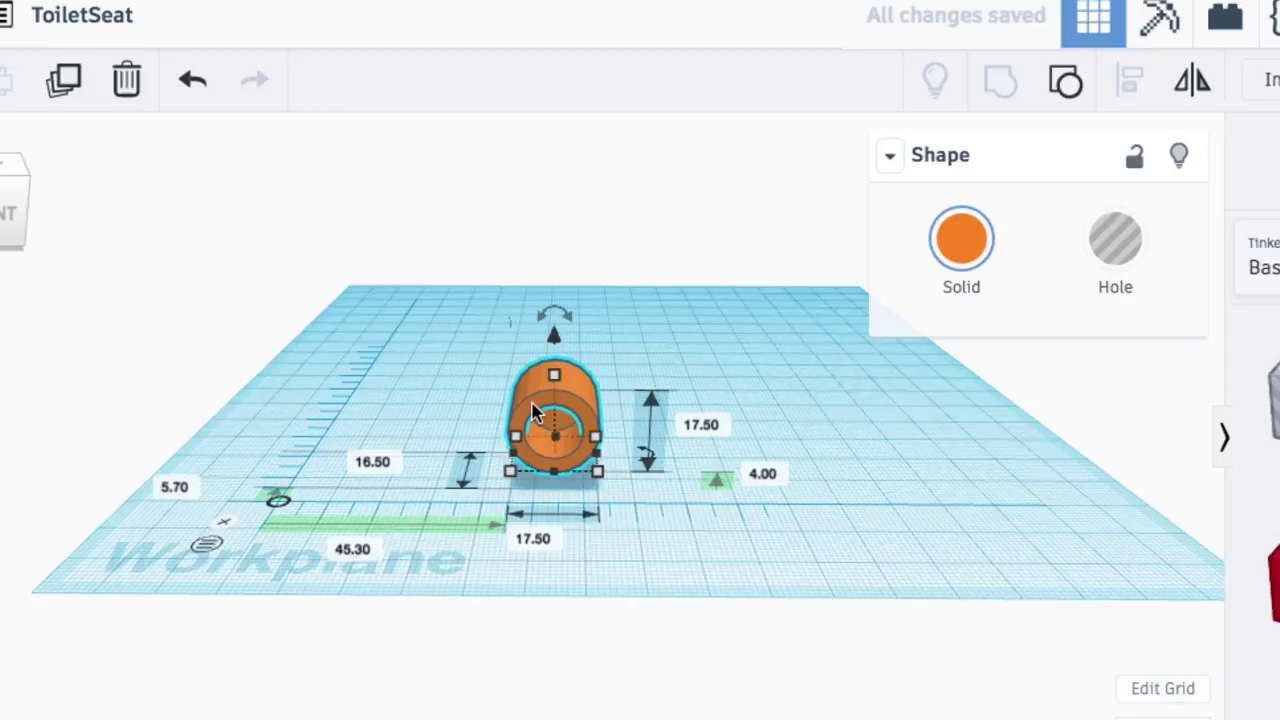
# Move the bored cylinder aside and add a box at the ruler's origin, 81 mm long, 16.5 mm deep and 7 mm high.
pyautogui.moveTo(535, 415); pyautogui.dragTo(781, 420)
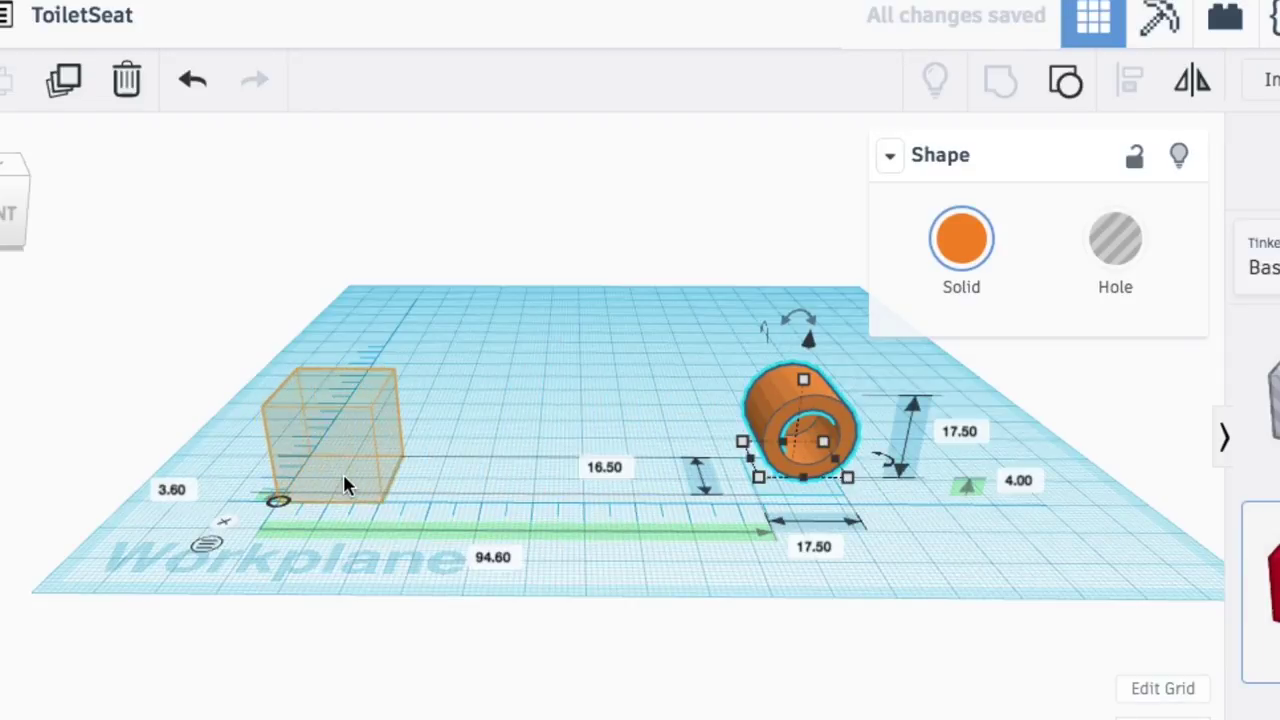
pyautogui.click(343, 484)
pyautogui.click(300, 565)
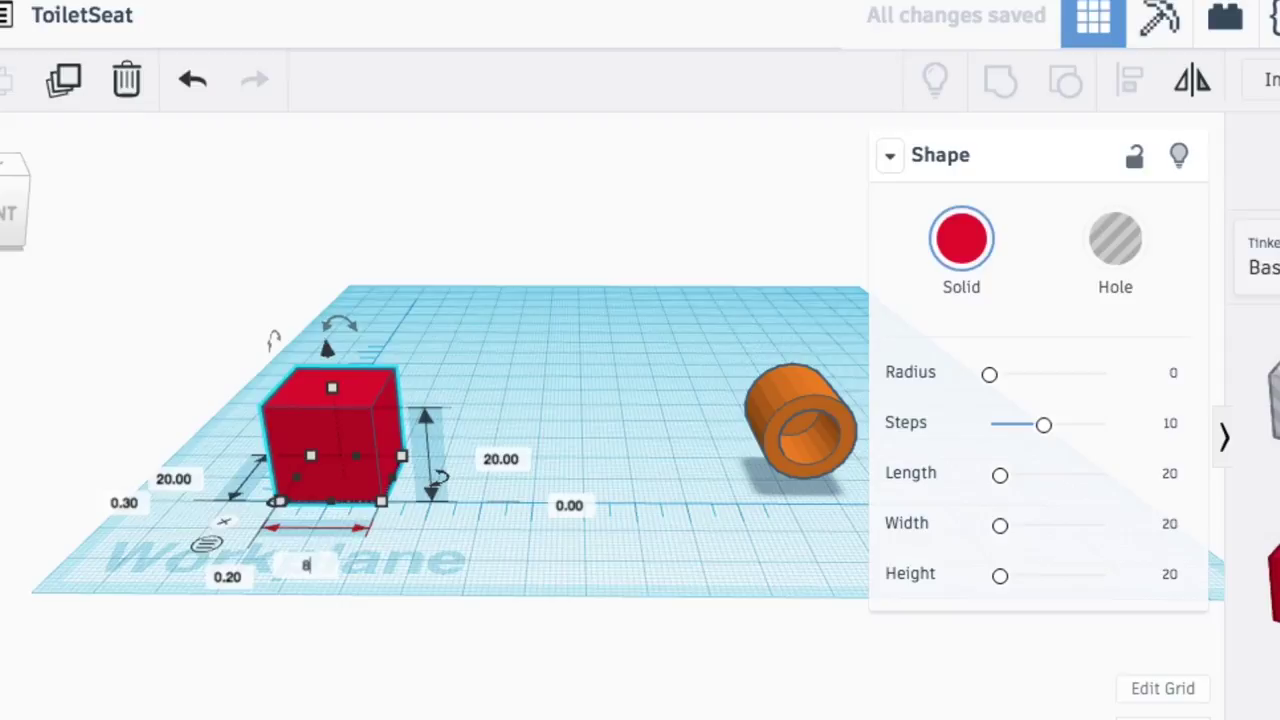
pyautogui.write('81')
pyautogui.press('Return')
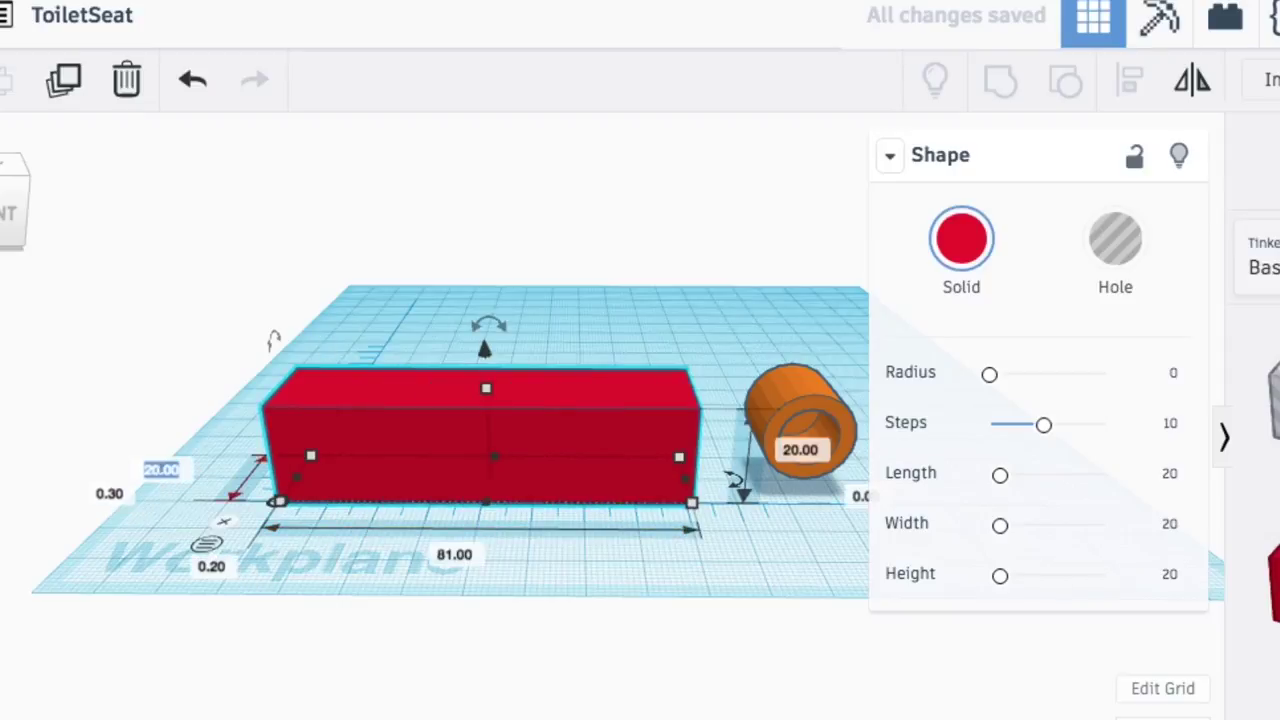
pyautogui.click(160, 469)
pyautogui.write('16.5')
pyautogui.press('Return')
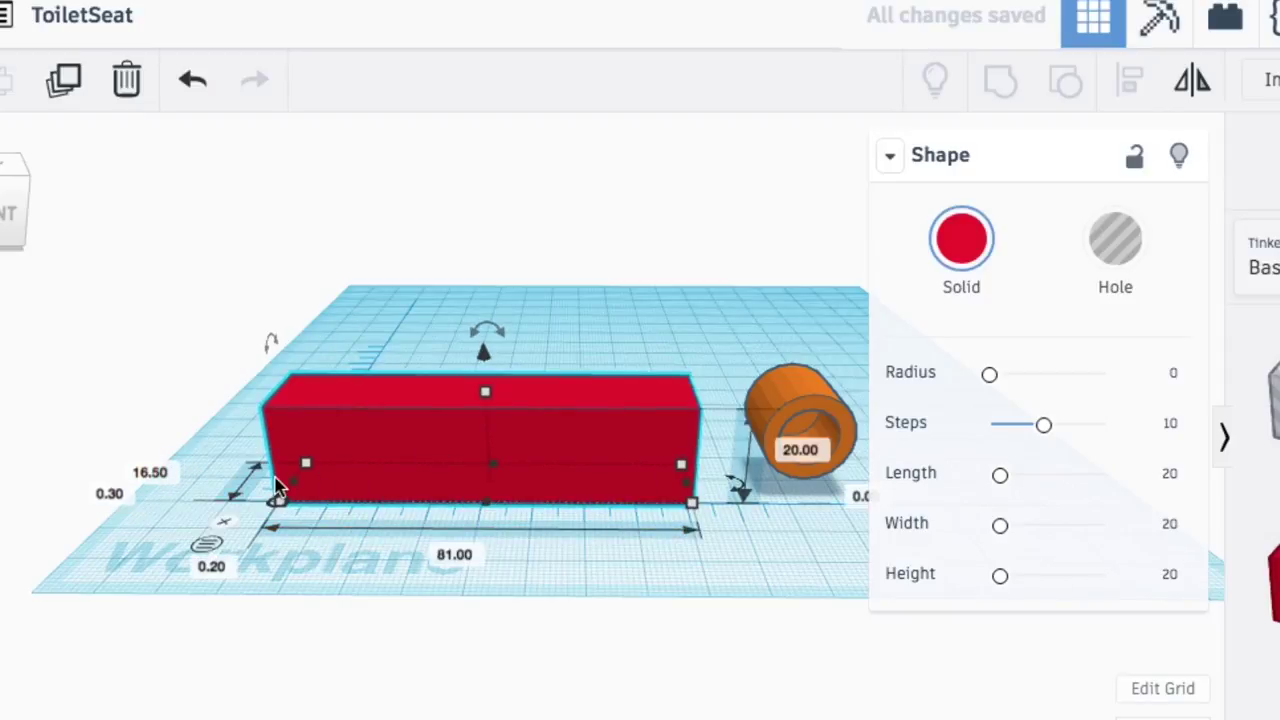
pyautogui.write('7')
pyautogui.press('Return')
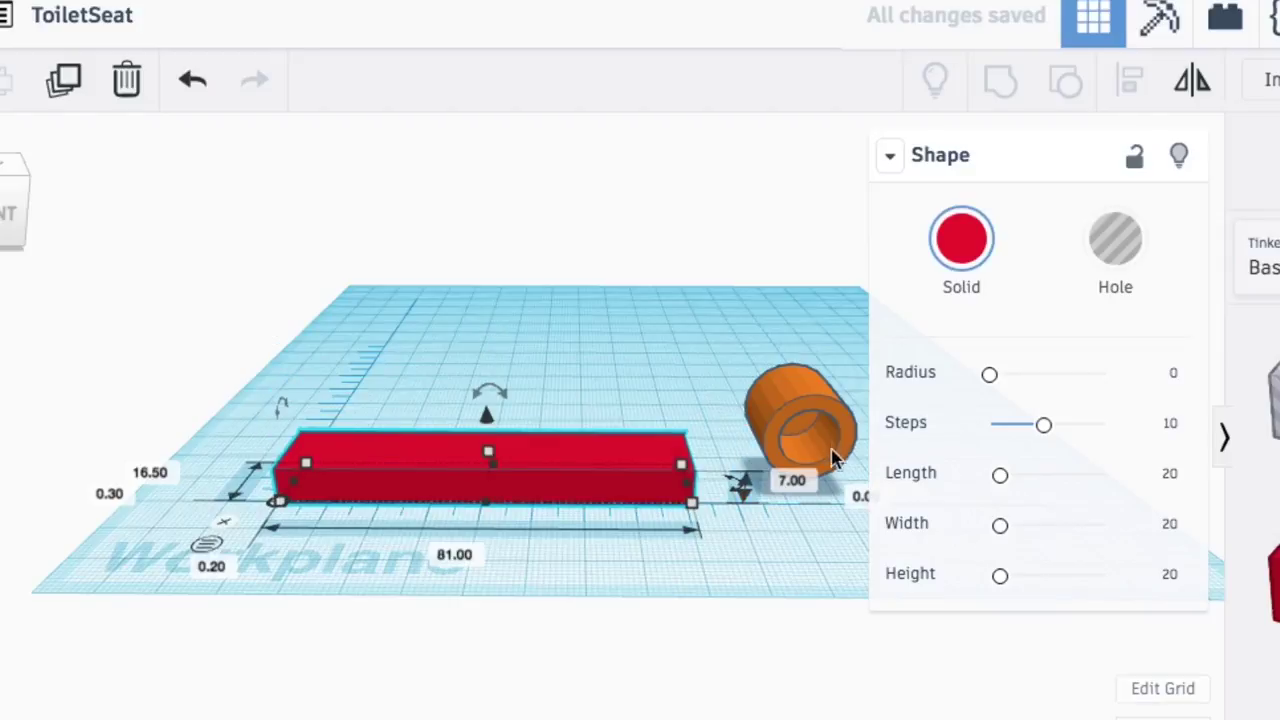
# Move the bored cylinder onto the box's far end, centering them in depth and aligning them flush at that end.
pyautogui.moveTo(808, 417); pyautogui.dragTo(645, 422)
pyautogui.moveTo(691, 512); pyautogui.dragTo(698, 520)
pyautogui.click(1132, 86)
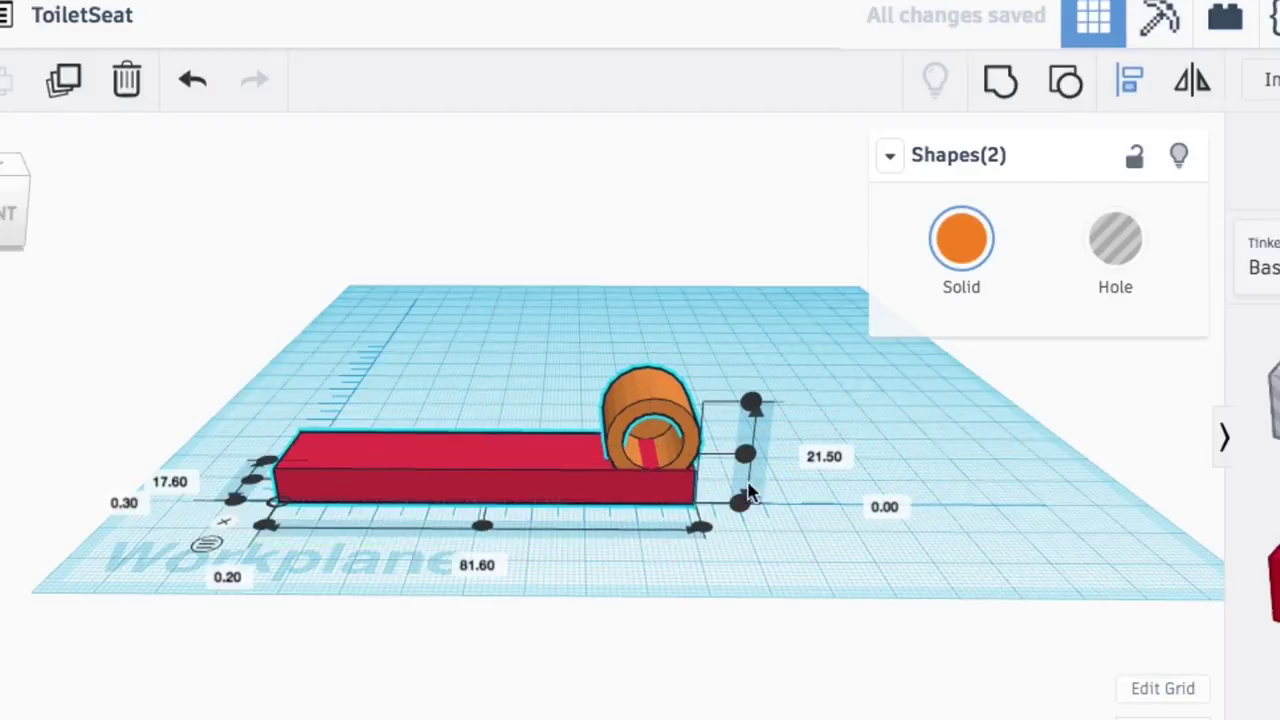
pyautogui.click(252, 481)
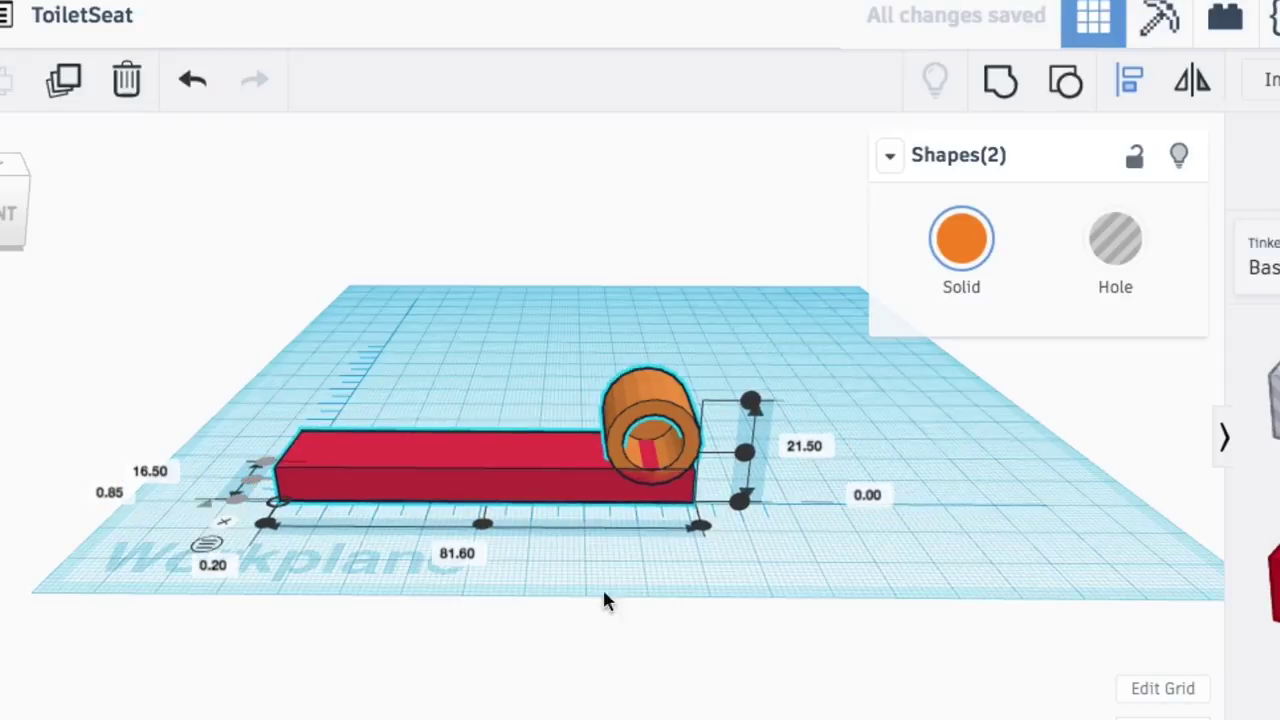
pyautogui.click(700, 530)
# Group the box and the bored cylinder into one solid.
pyautogui.moveTo(563, 586); pyautogui.dragTo(543, 563, button='right')
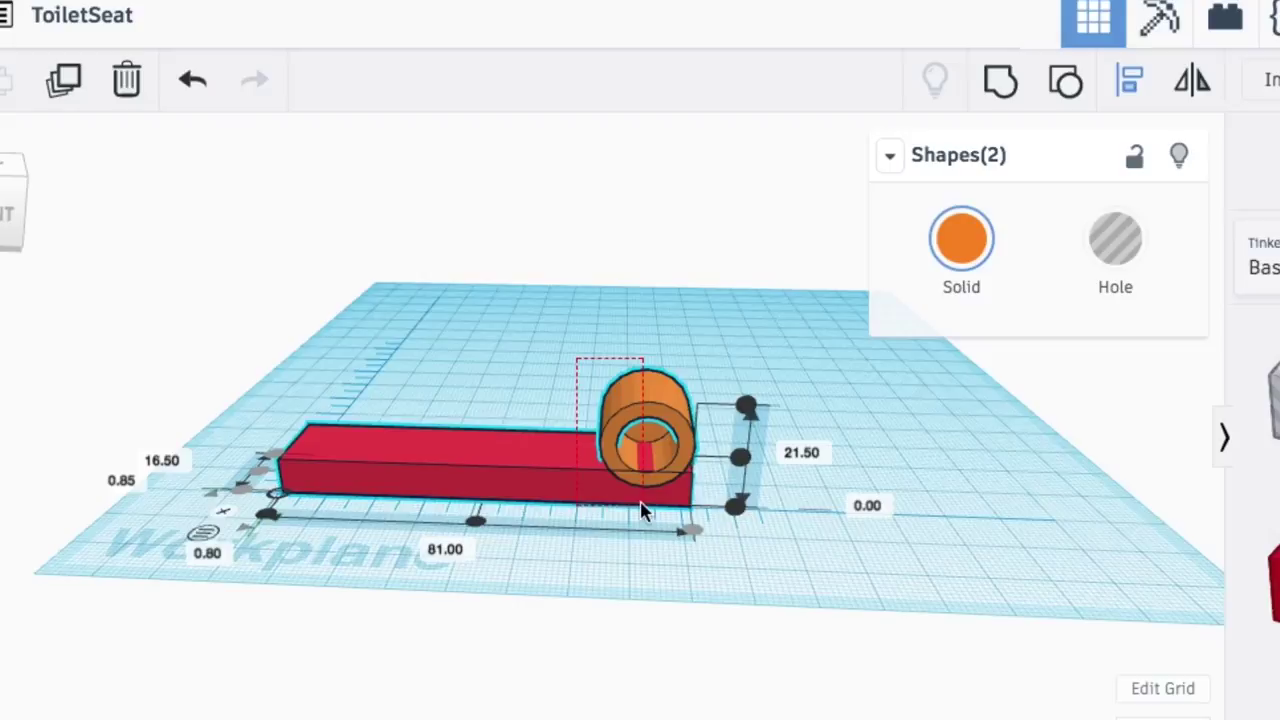
pyautogui.moveTo(641, 503); pyautogui.dragTo(714, 426)
pyautogui.click(1001, 85)
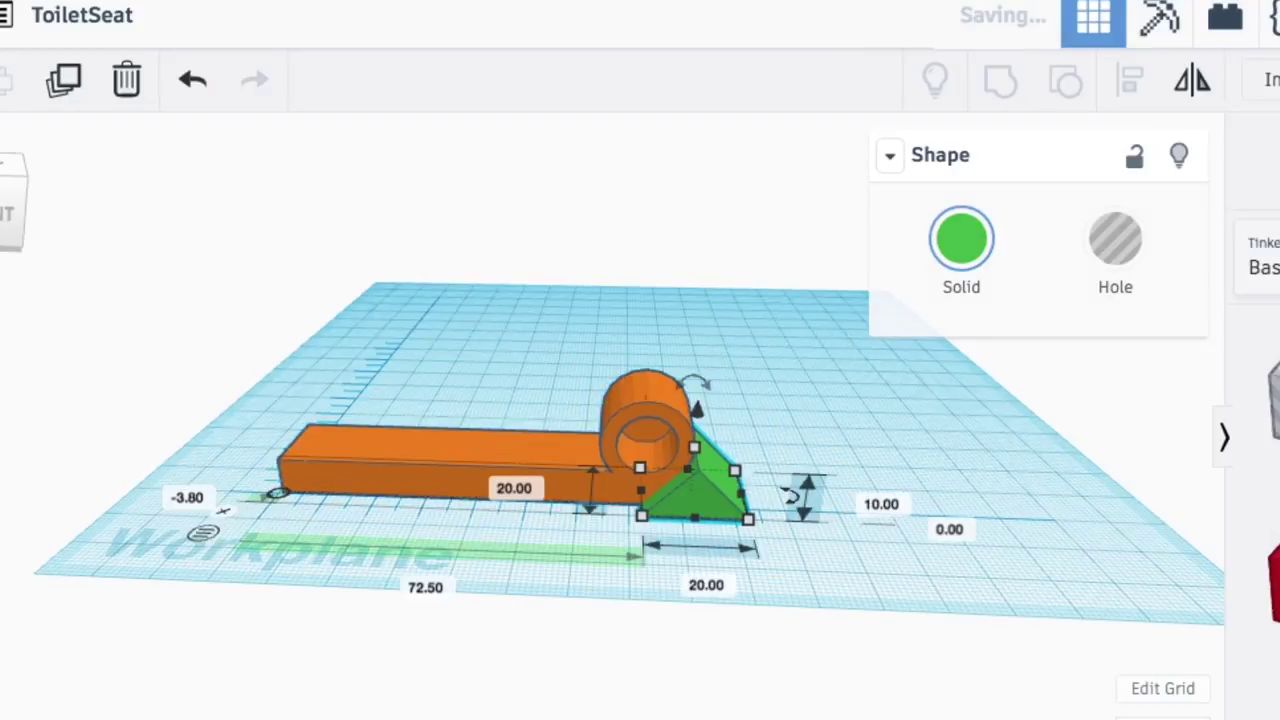
# Place a roof shape over the lower outer corner beneath the bored cylinder and turn it into a hole.
pyautogui.press('f')
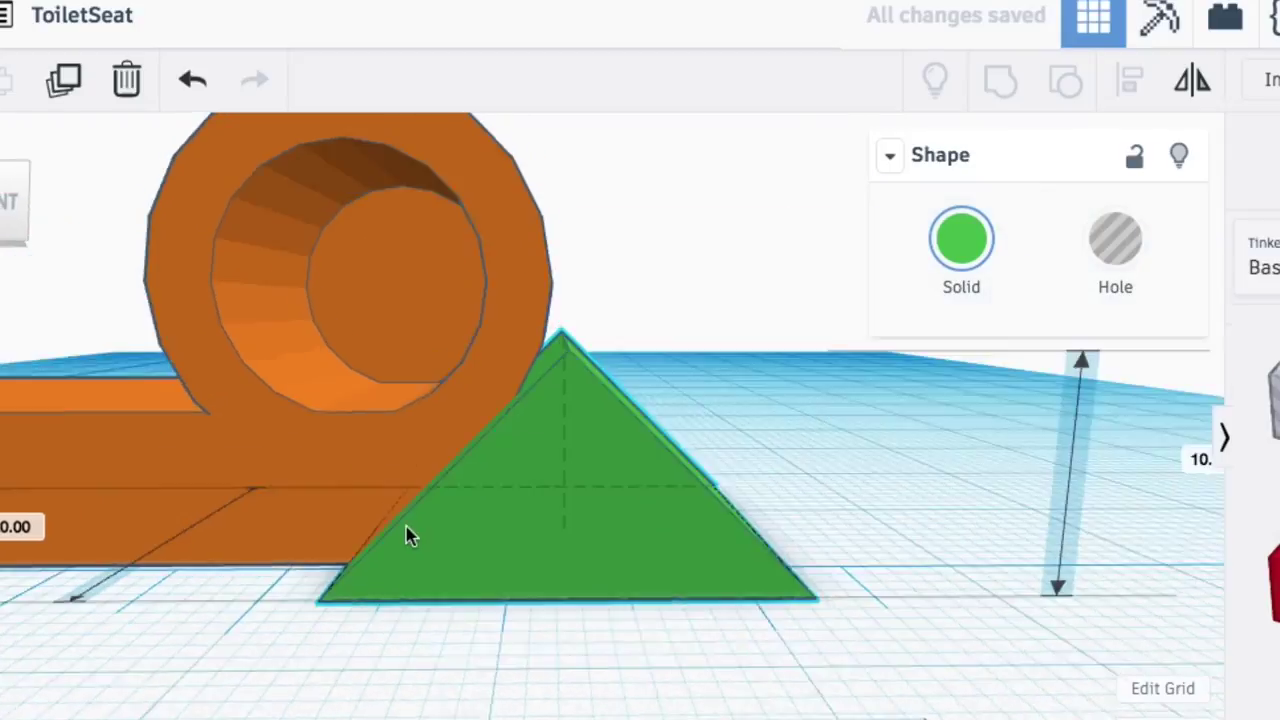
pyautogui.moveTo(422, 535); pyautogui.dragTo(371, 314, button='right')
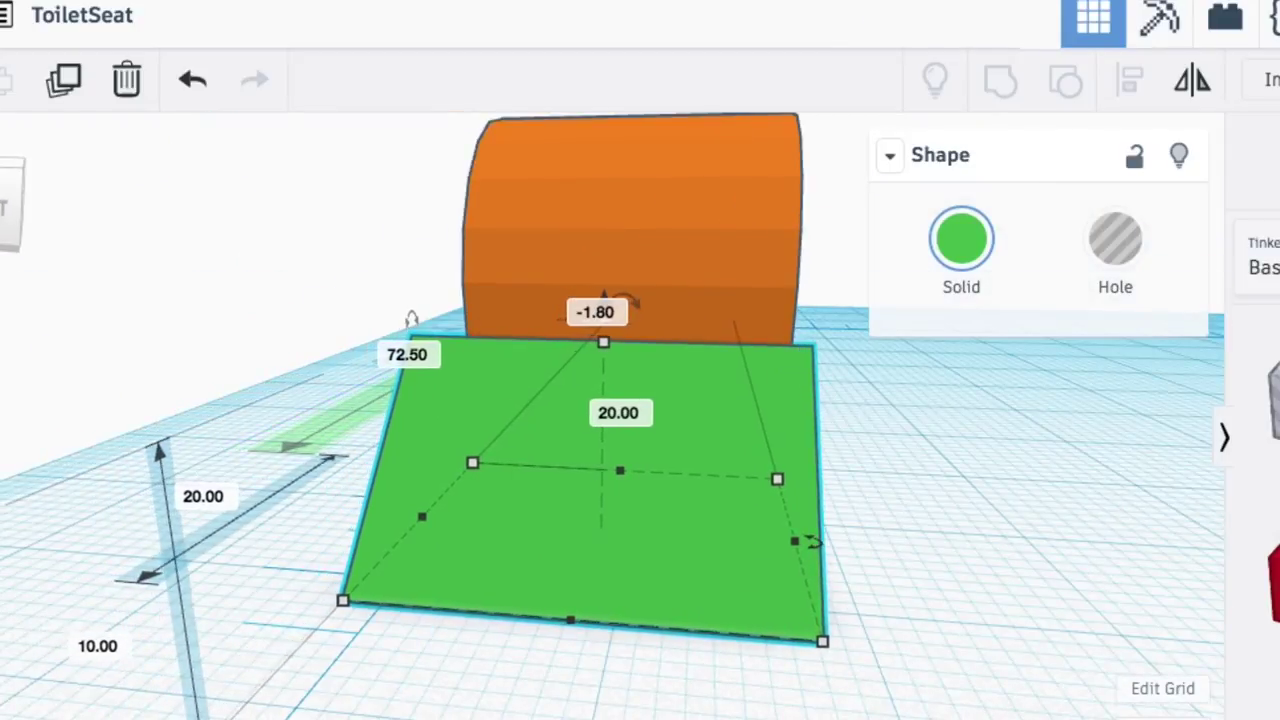
pyautogui.click(1127, 247)
pyautogui.moveTo(316, 423); pyautogui.dragTo(798, 400, button='right')
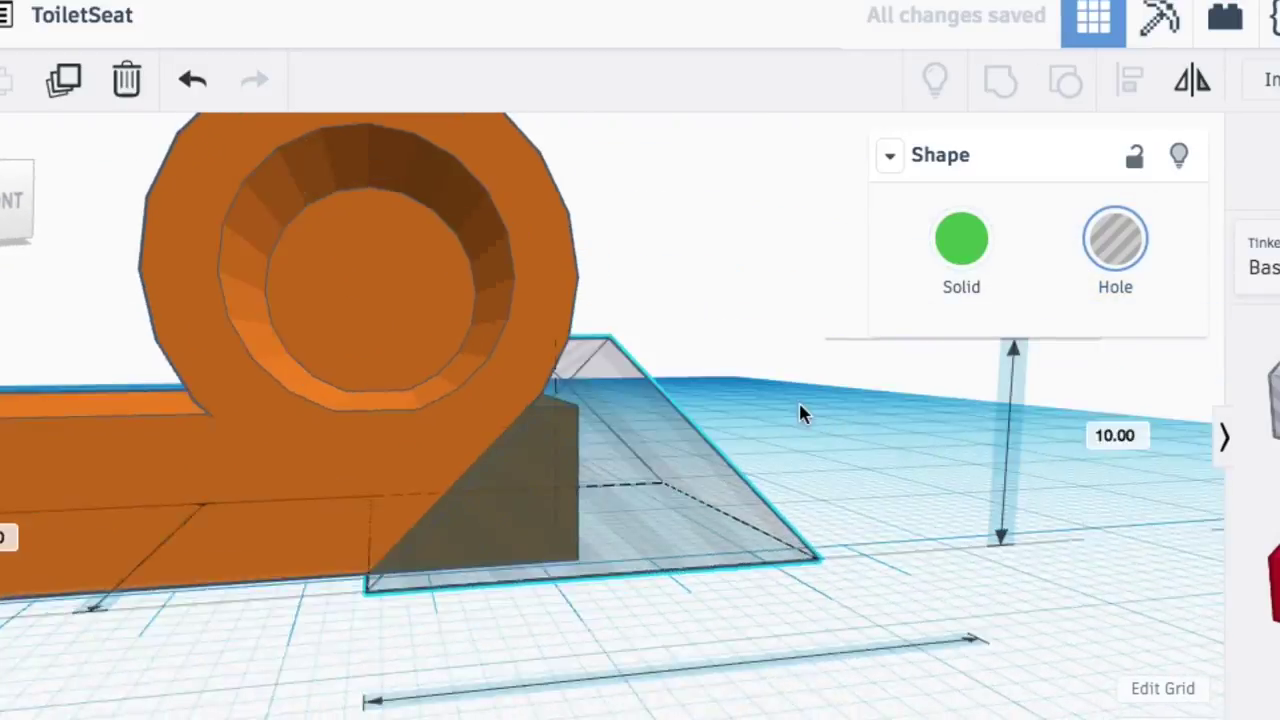
# Group the roof-shaped hole with the hinge arm to bevel its lower outer corner.
pyautogui.moveTo(110, 333); pyautogui.dragTo(392, 534)
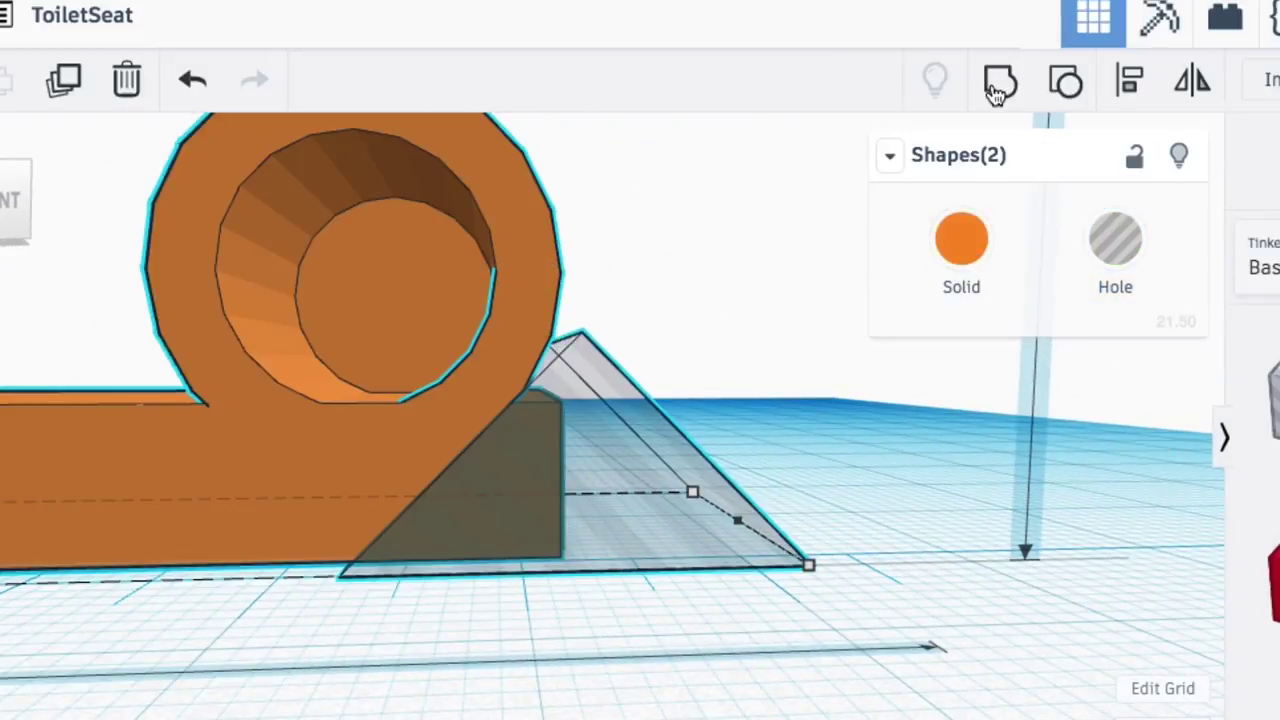
pyautogui.click(1000, 80)
pyautogui.scroll(-10, 618, 343)
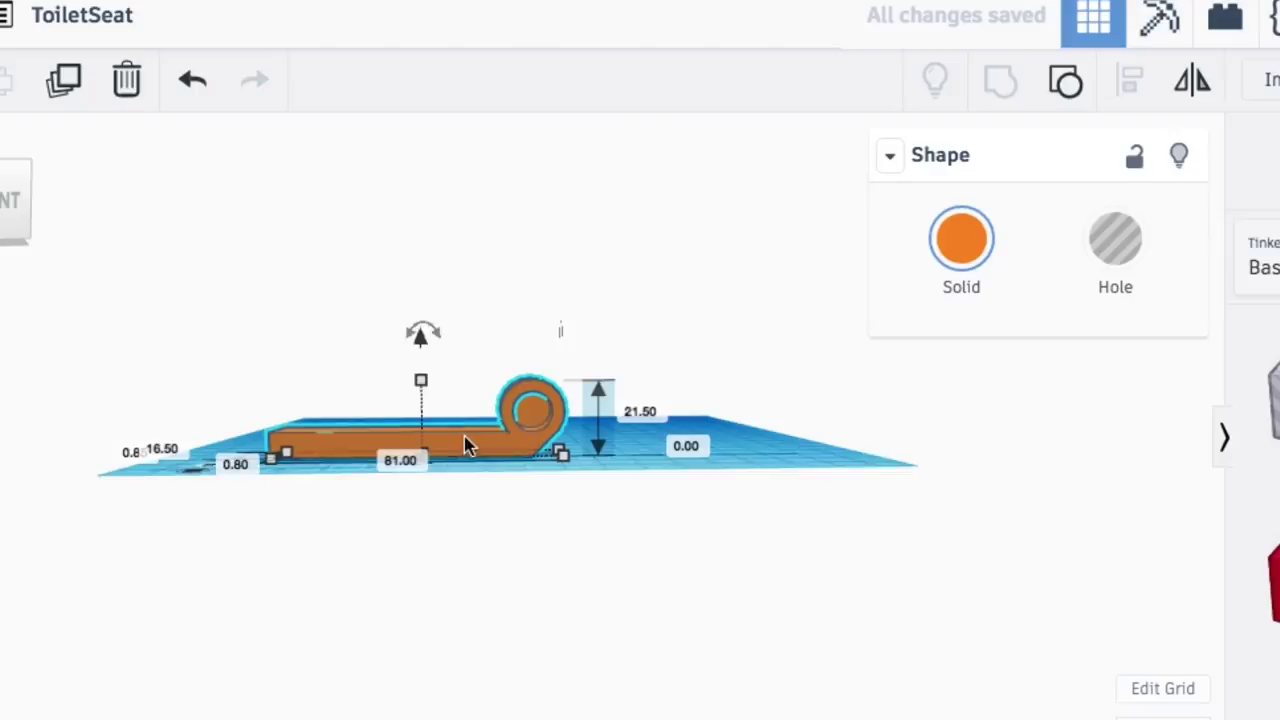
pyautogui.moveTo(466, 441); pyautogui.dragTo(474, 533, button='right')
pyautogui.press('f')
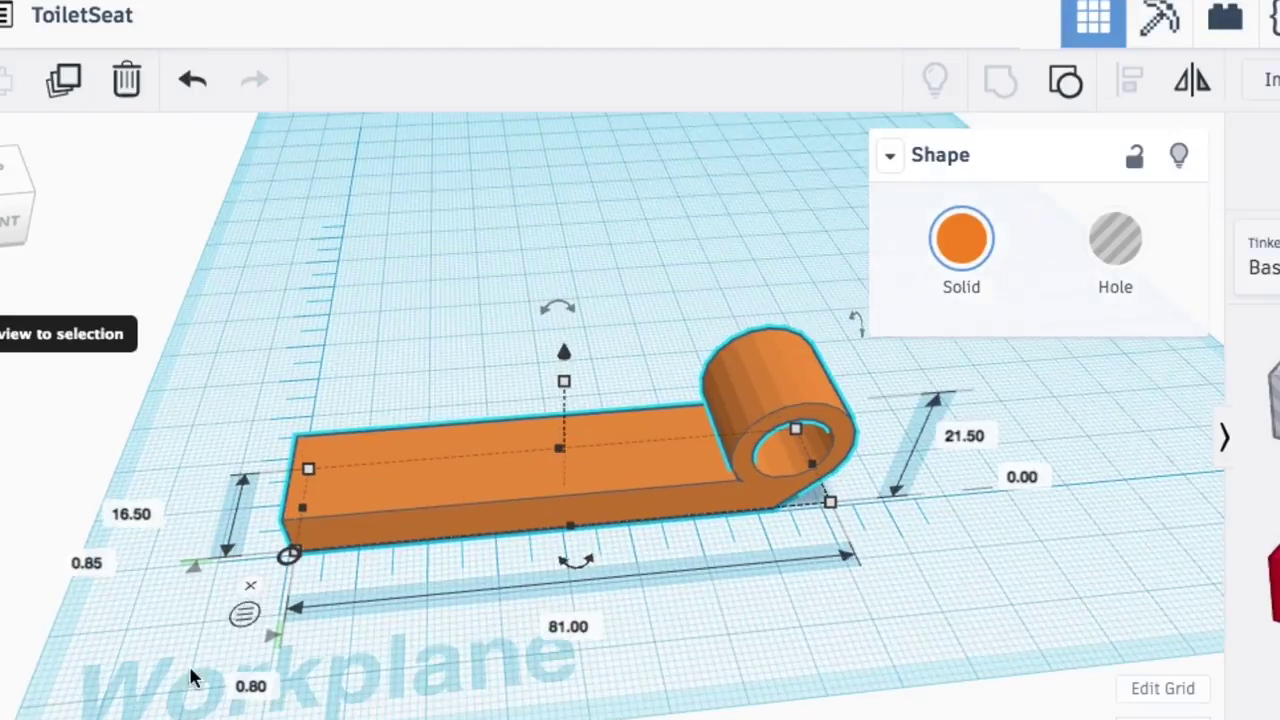
pyautogui.moveTo(395, 568); pyautogui.dragTo(430, 700, button='right')
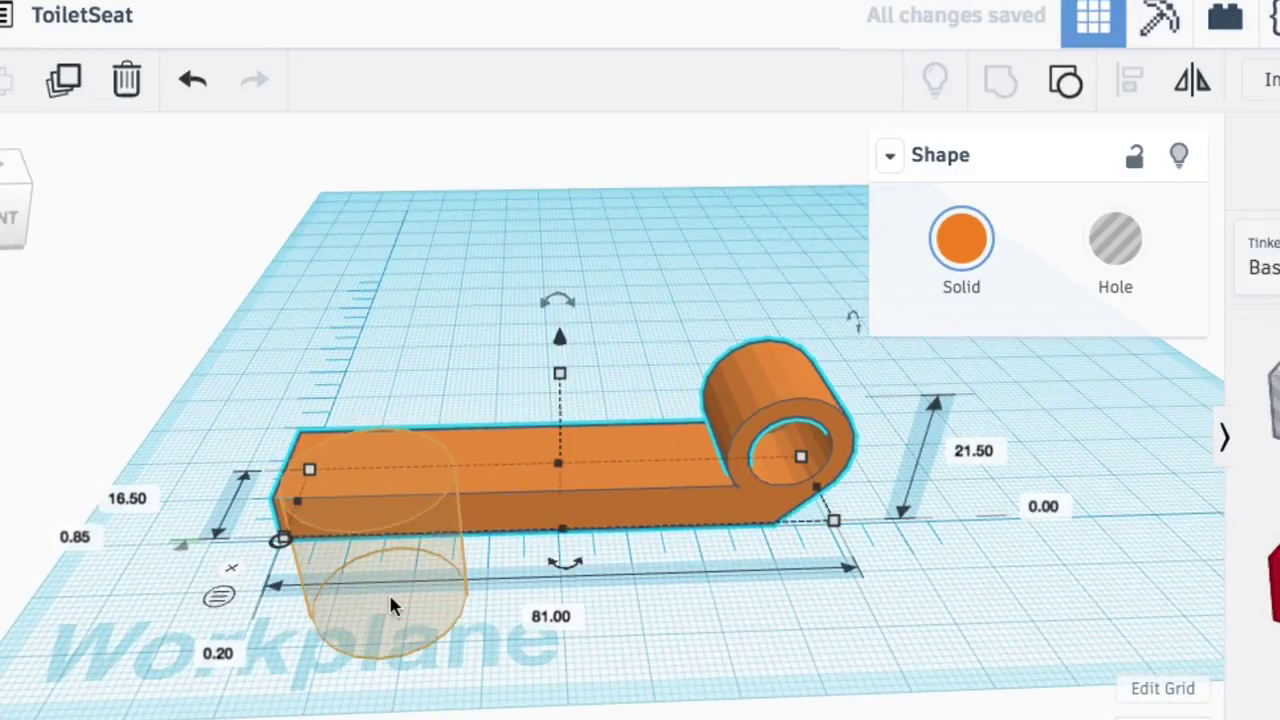
# Set the cylinder hole's width and depth to 4 mm each.
pyautogui.click(389, 596)
pyautogui.scroll(-2, 432, 658)
pyautogui.click(387, 710)
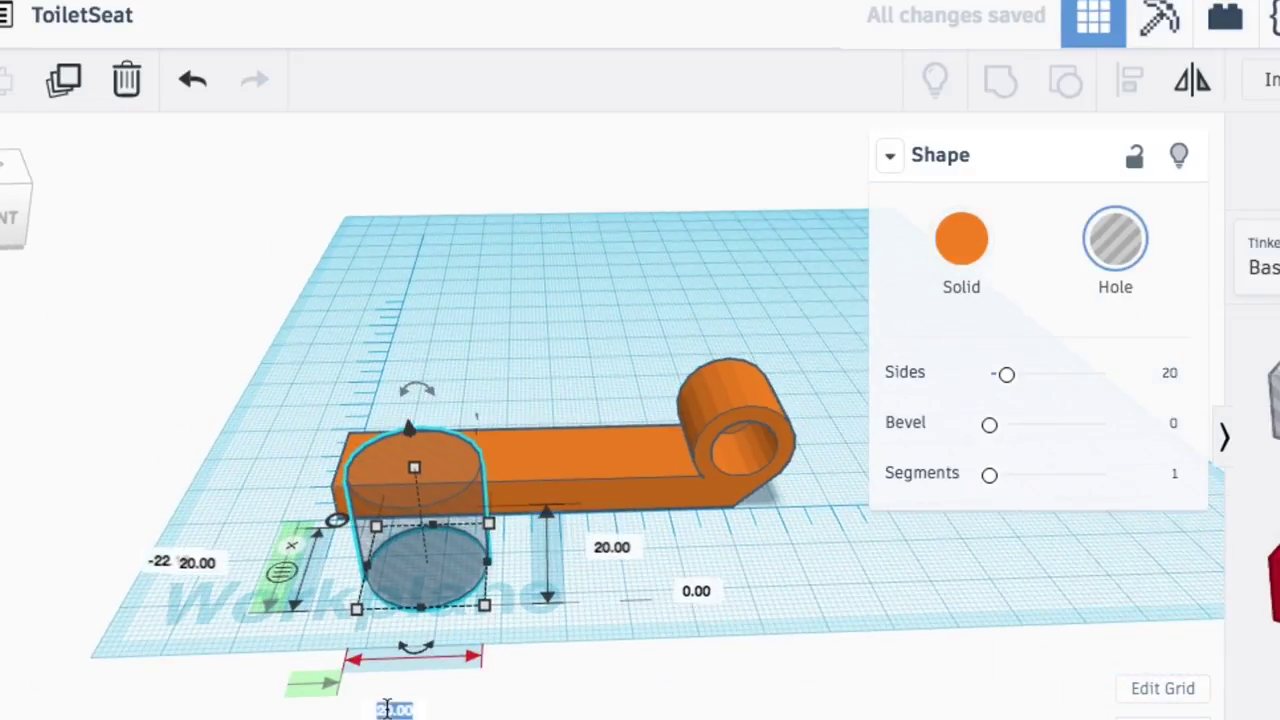
pyautogui.write('4')
pyautogui.press('Return')
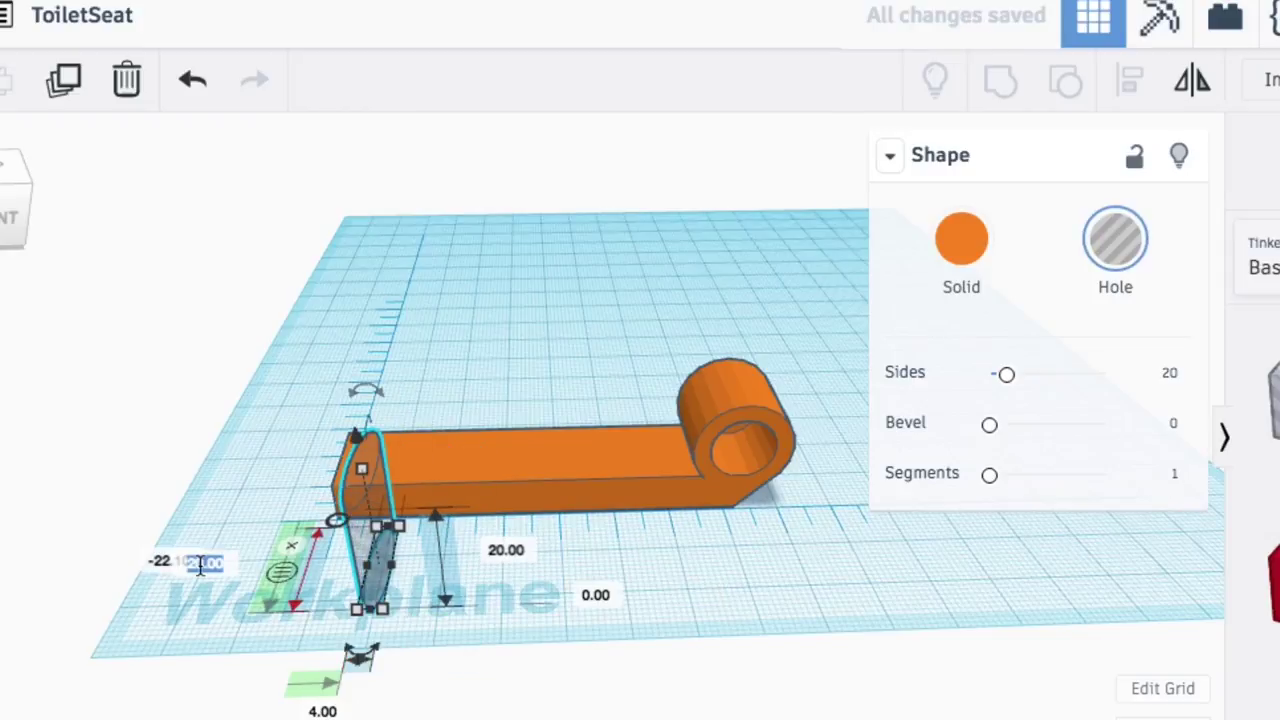
pyautogui.write('4')
pyautogui.press('Return')
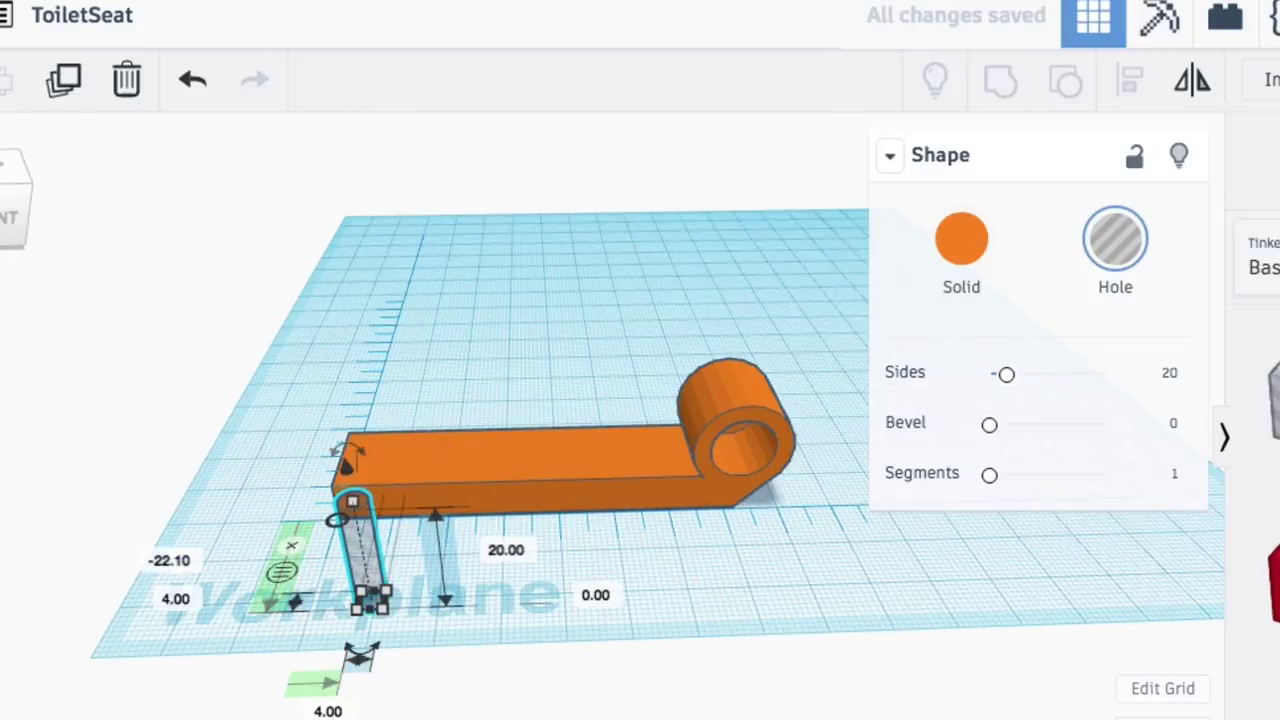
pyautogui.click(2, 334)
pyautogui.scroll(-5, 258, 487)
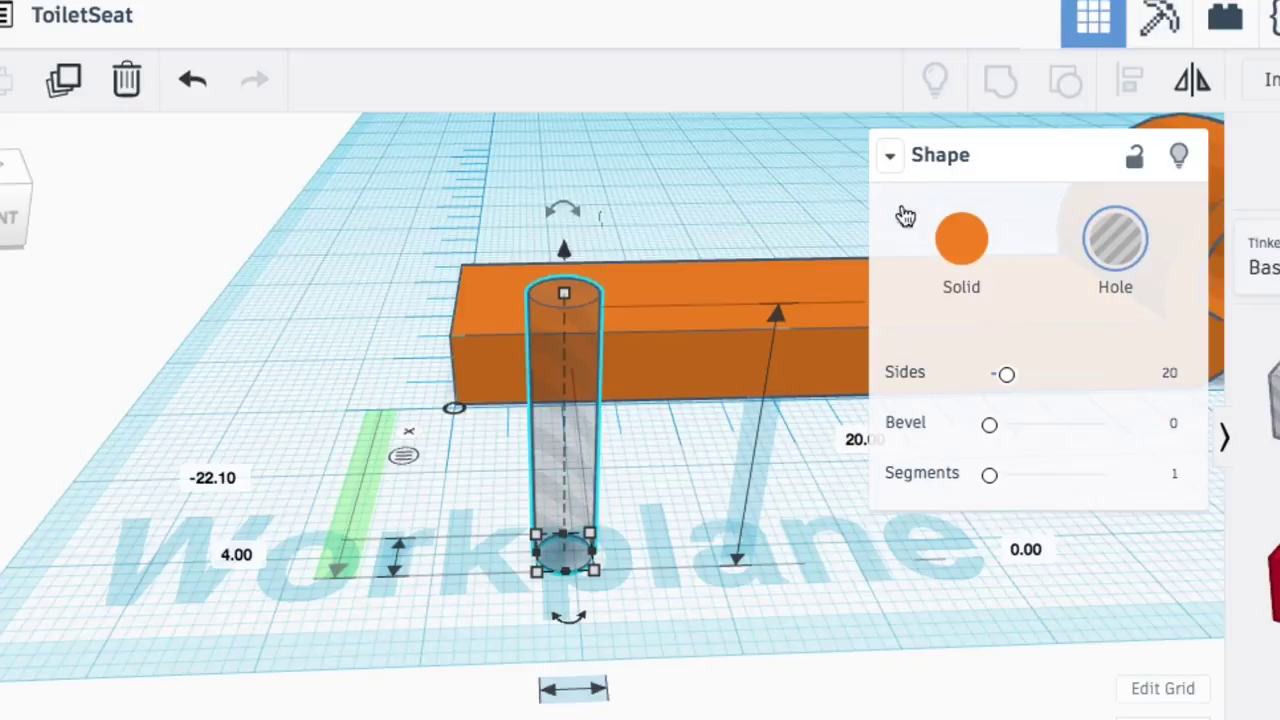
# Place a cone beside the thin cylinder, flip it 180° point down and turn it into a hole.
pyautogui.click(889, 155)
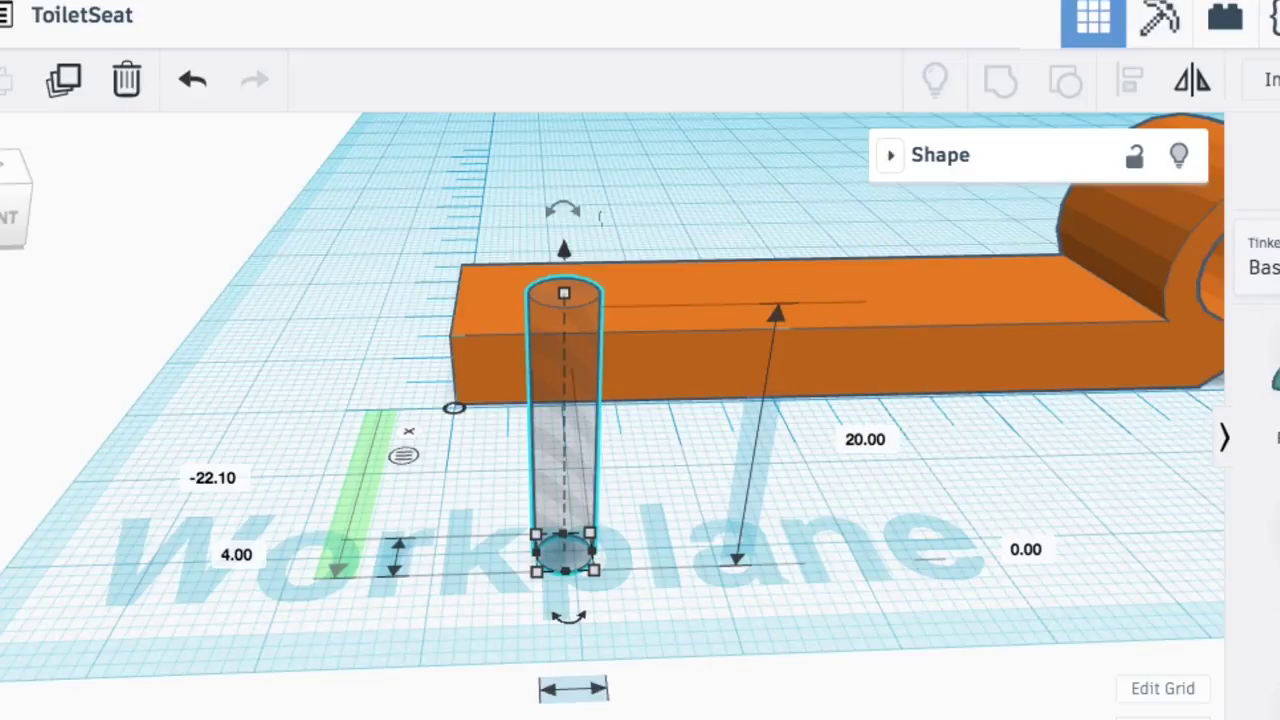
pyautogui.moveTo(1268, 400); pyautogui.dragTo(757, 462)
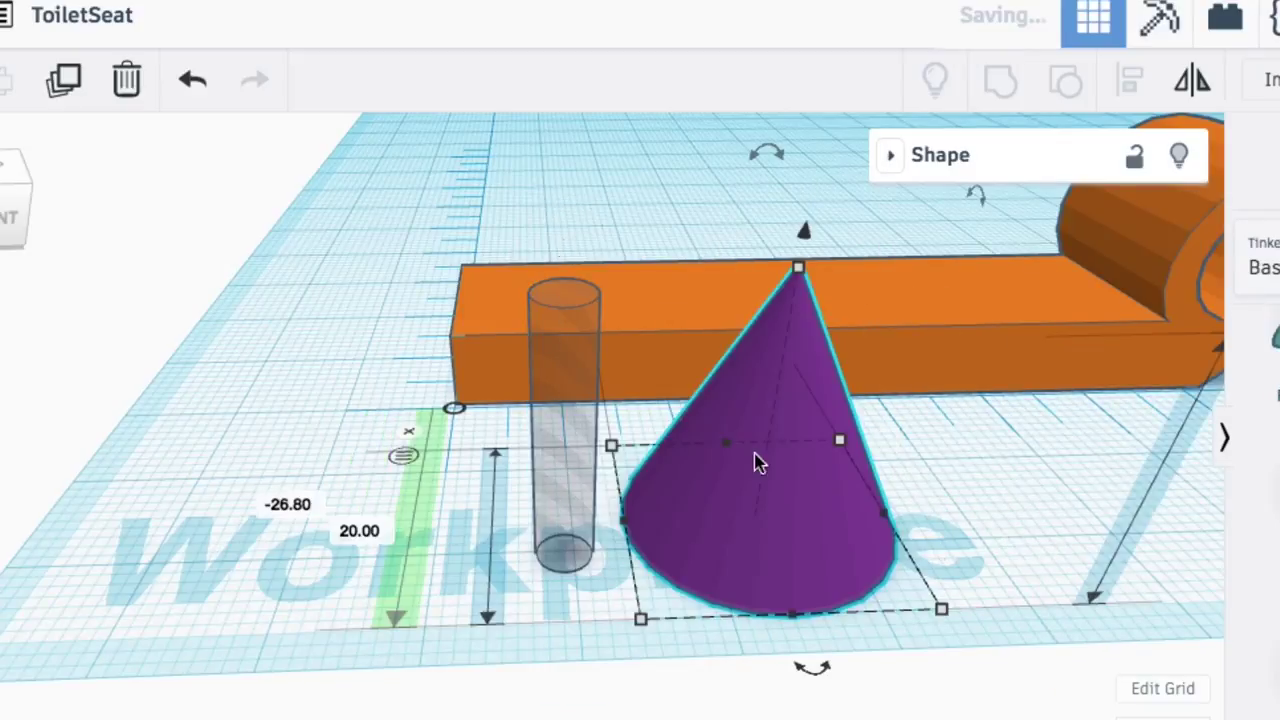
pyautogui.moveTo(770, 152); pyautogui.dragTo(766, 475)
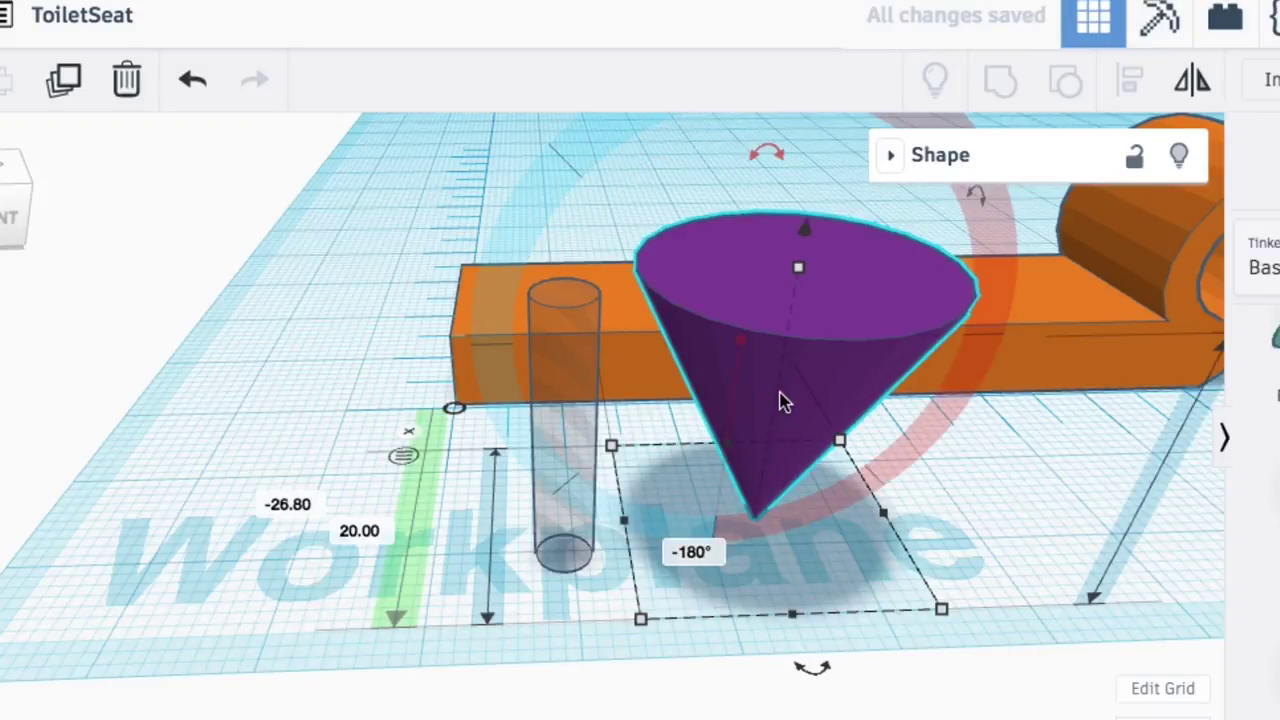
pyautogui.click(890, 155)
pyautogui.click(1112, 240)
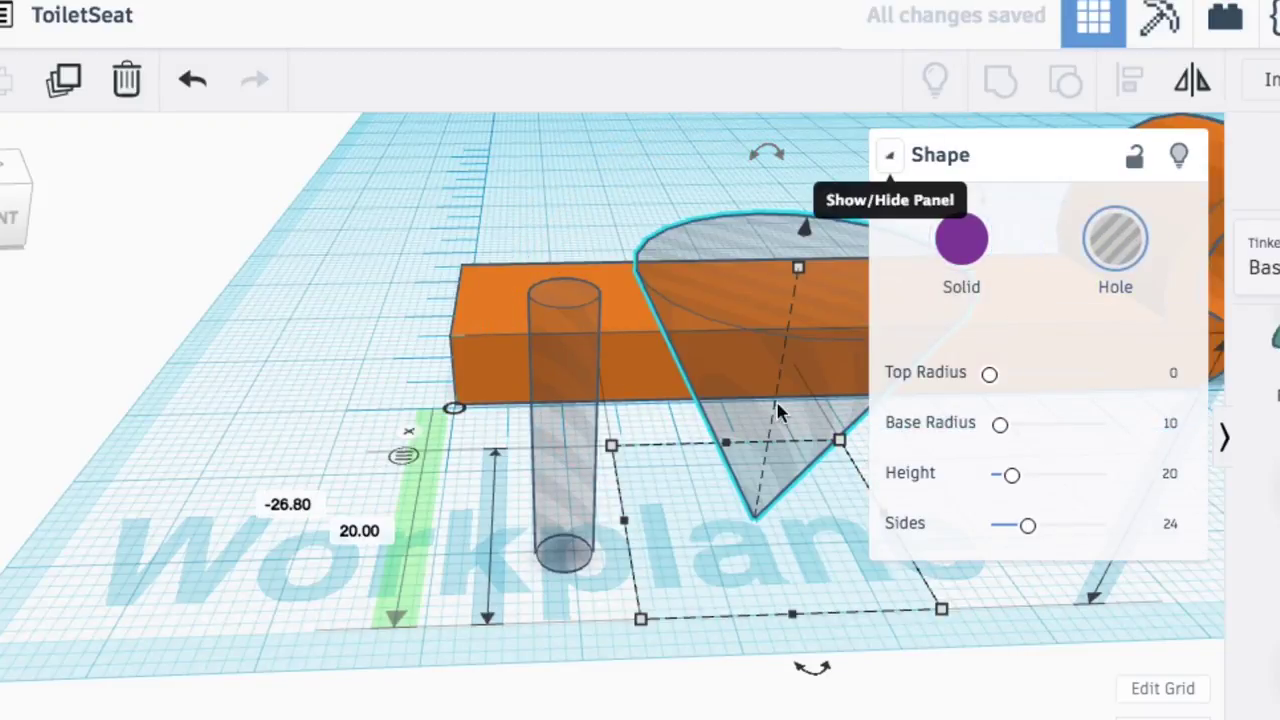
# Align the cone hole and the thin cylinder hole on their centers in both horizontal directions.
pyautogui.moveTo(802, 525); pyautogui.dragTo(804, 526)
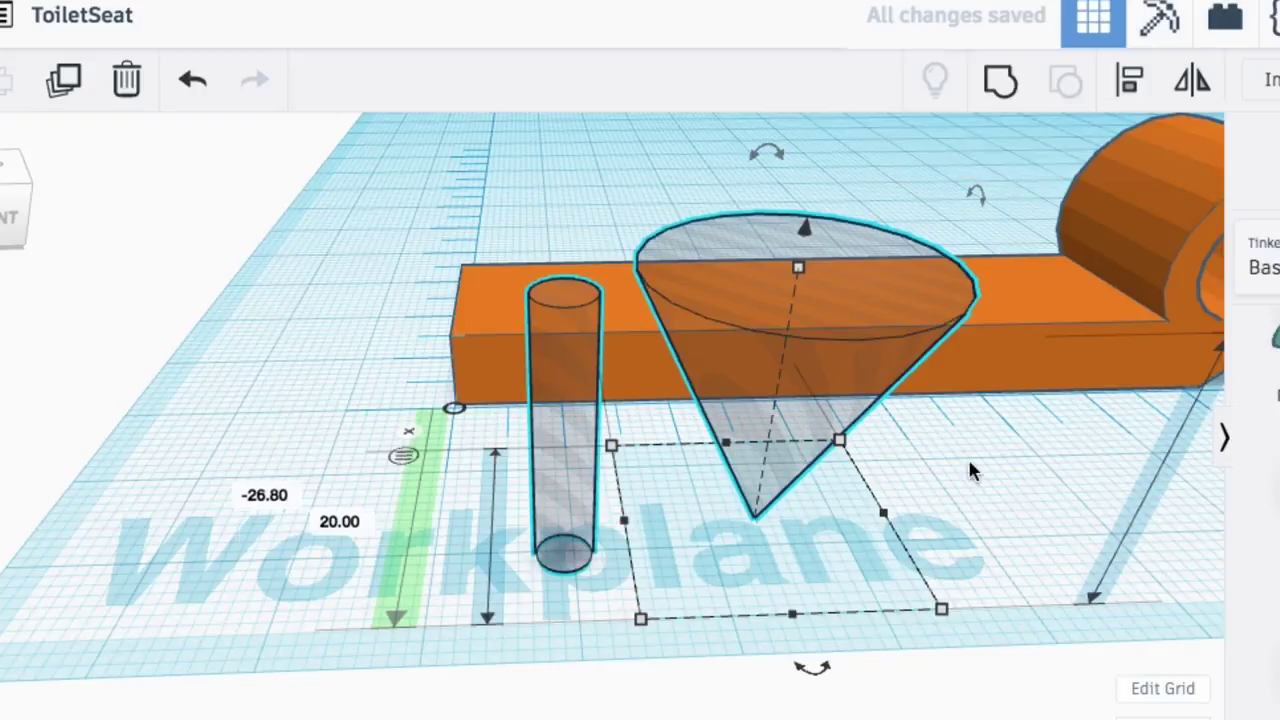
pyautogui.click(1130, 80)
pyautogui.click(760, 666)
pyautogui.click(527, 525)
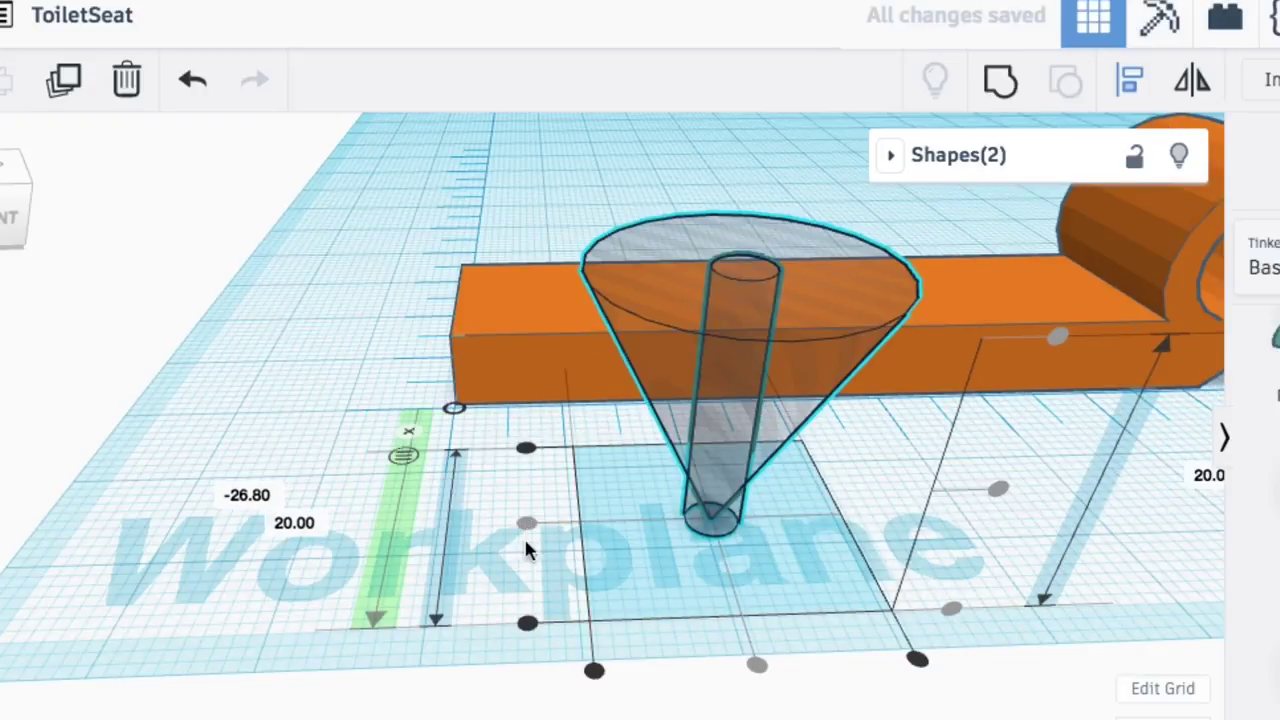
pyautogui.moveTo(837, 576); pyautogui.dragTo(801, 610, button='right')
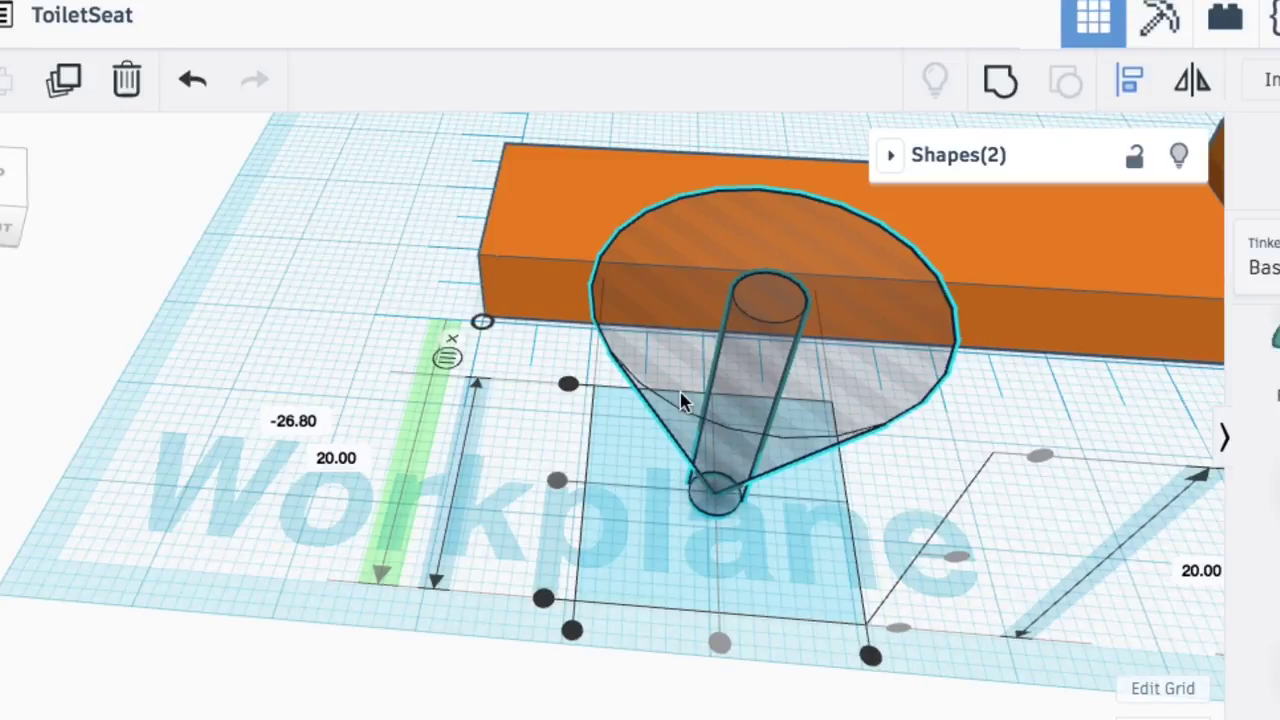
pyautogui.click(602, 452)
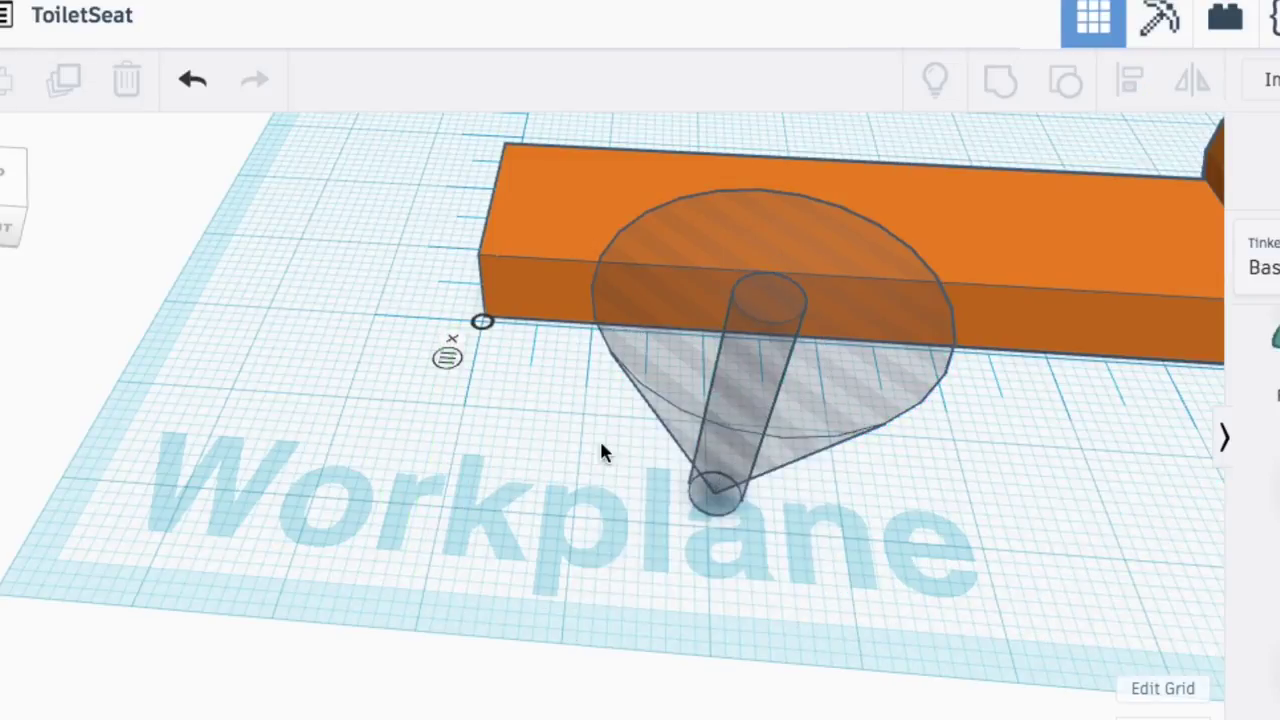
# Move the cone and cylinder holes together onto the arm's flat end and set their center 7.7 mm along the arm using ruler midpoint distances.
pyautogui.moveTo(799, 512); pyautogui.dragTo(800, 513)
pyautogui.moveTo(712, 488); pyautogui.dragTo(605, 207)
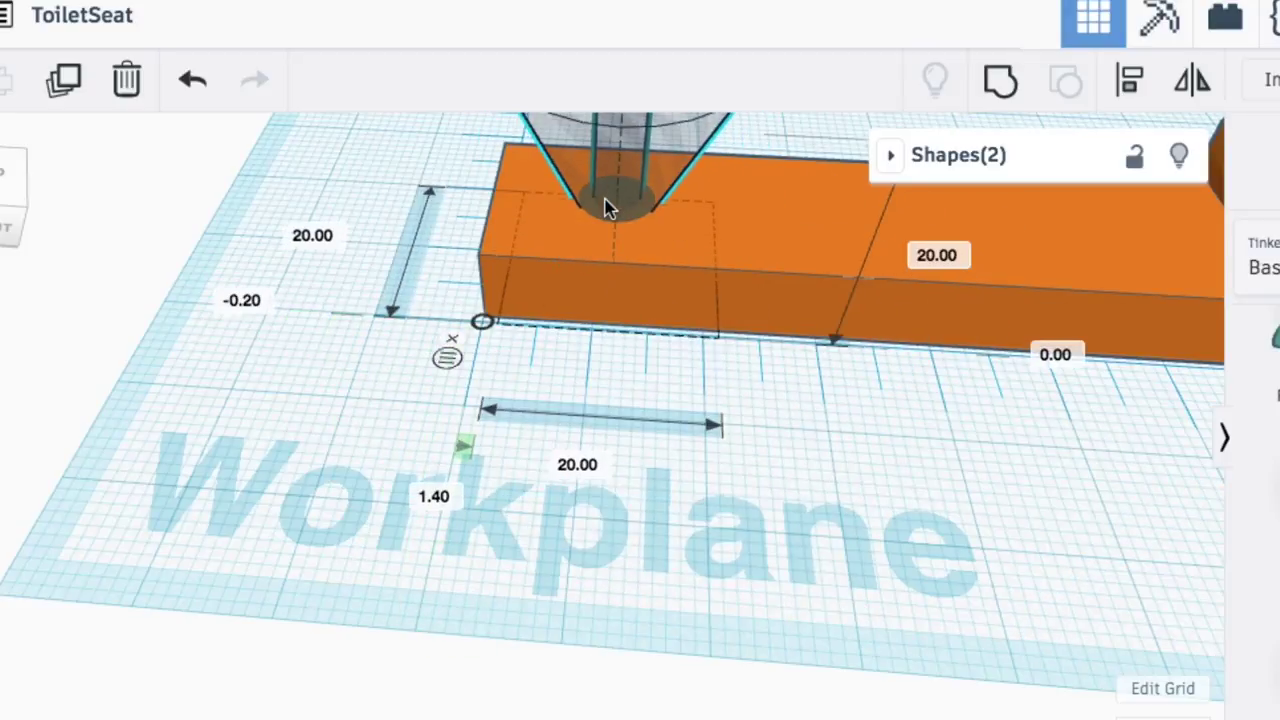
pyautogui.click(448, 359)
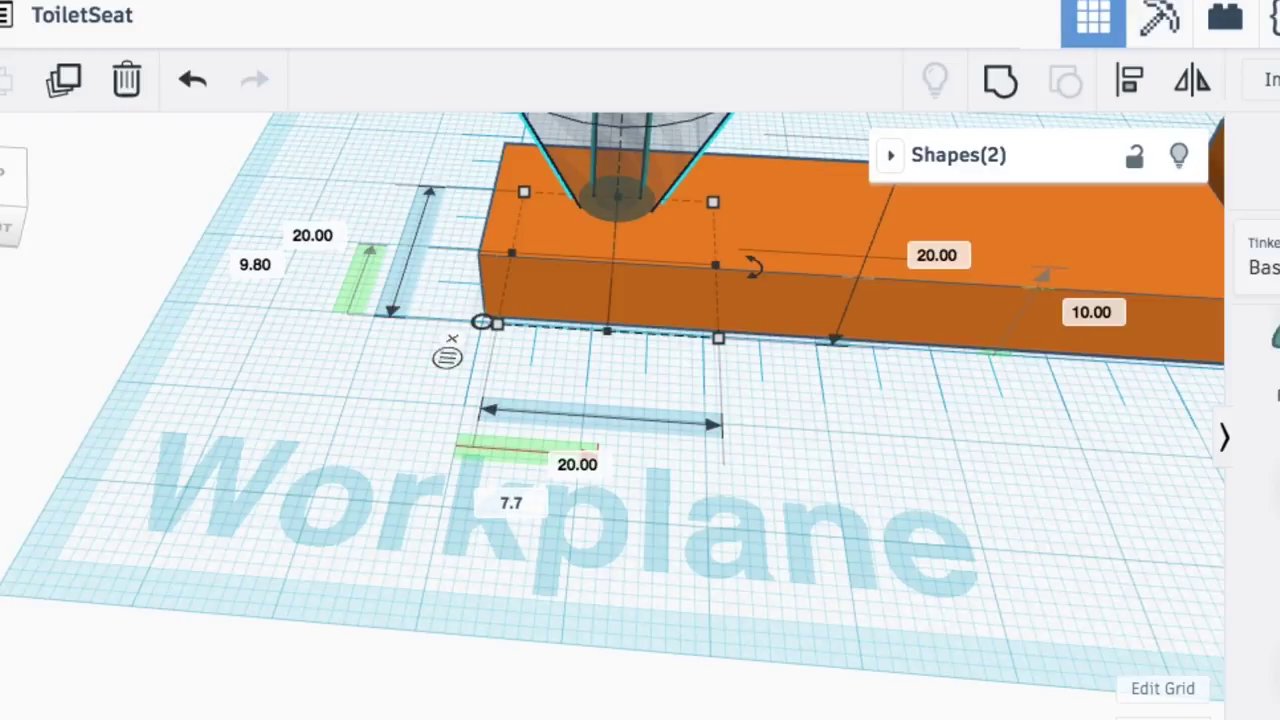
pyautogui.press('Return')
pyautogui.scroll(-5, 572, 372)
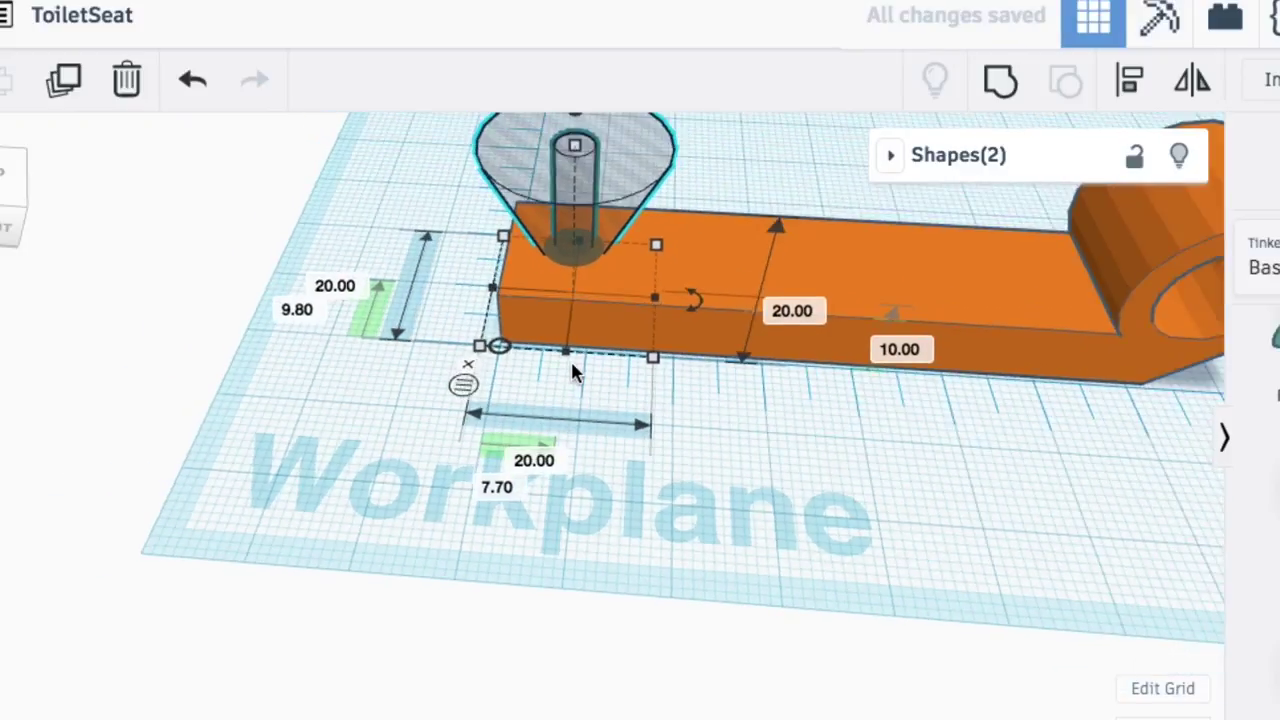
# Dismiss the ruler, duplicate the cone and cylinder holes and move the copy along the arm toward the barrel.
pyautogui.click(477, 366)
pyautogui.click(65, 88)
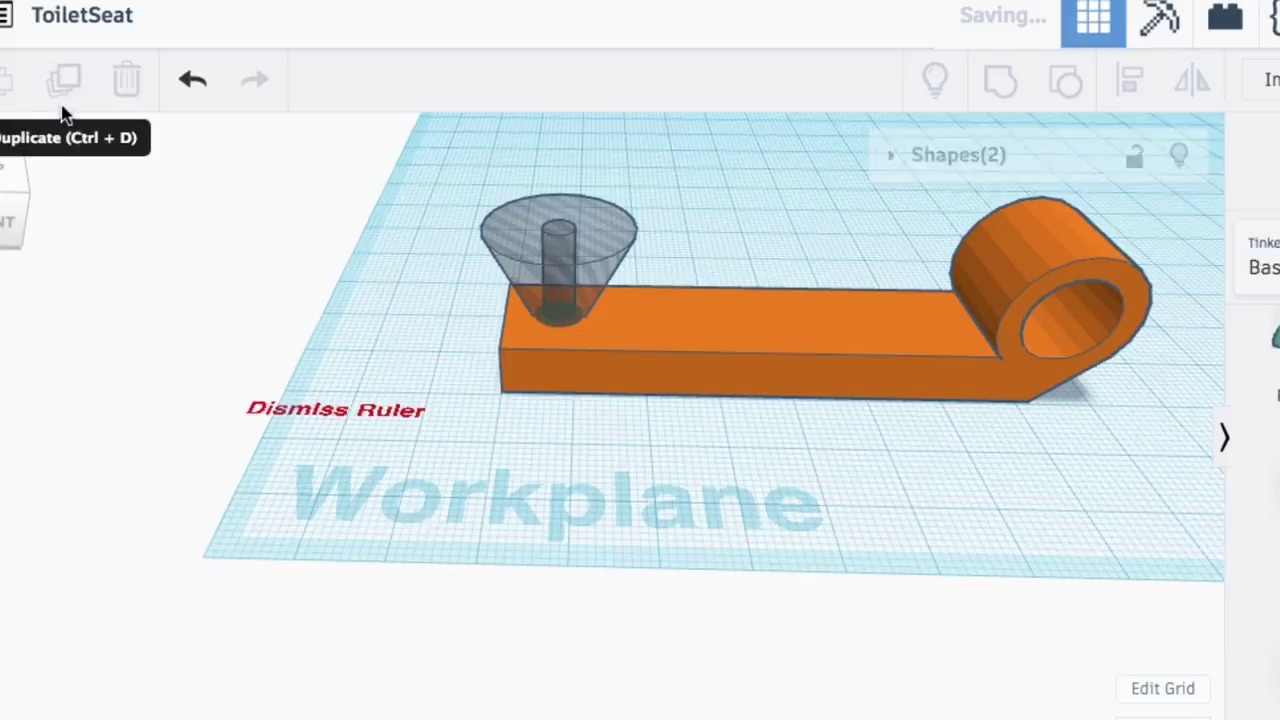
pyautogui.moveTo(425, 432); pyautogui.dragTo(433, 520, button='right')
pyautogui.scroll(-5, 470, 435)
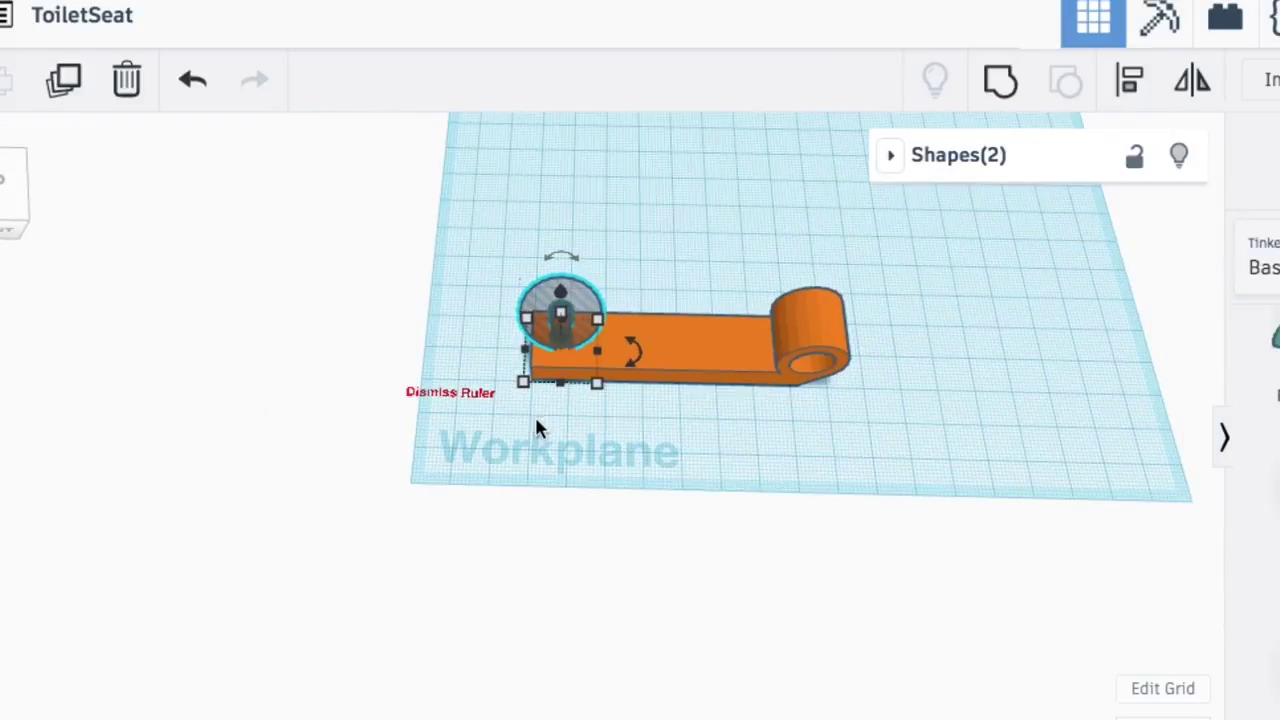
pyautogui.moveTo(568, 326); pyautogui.dragTo(657, 336)
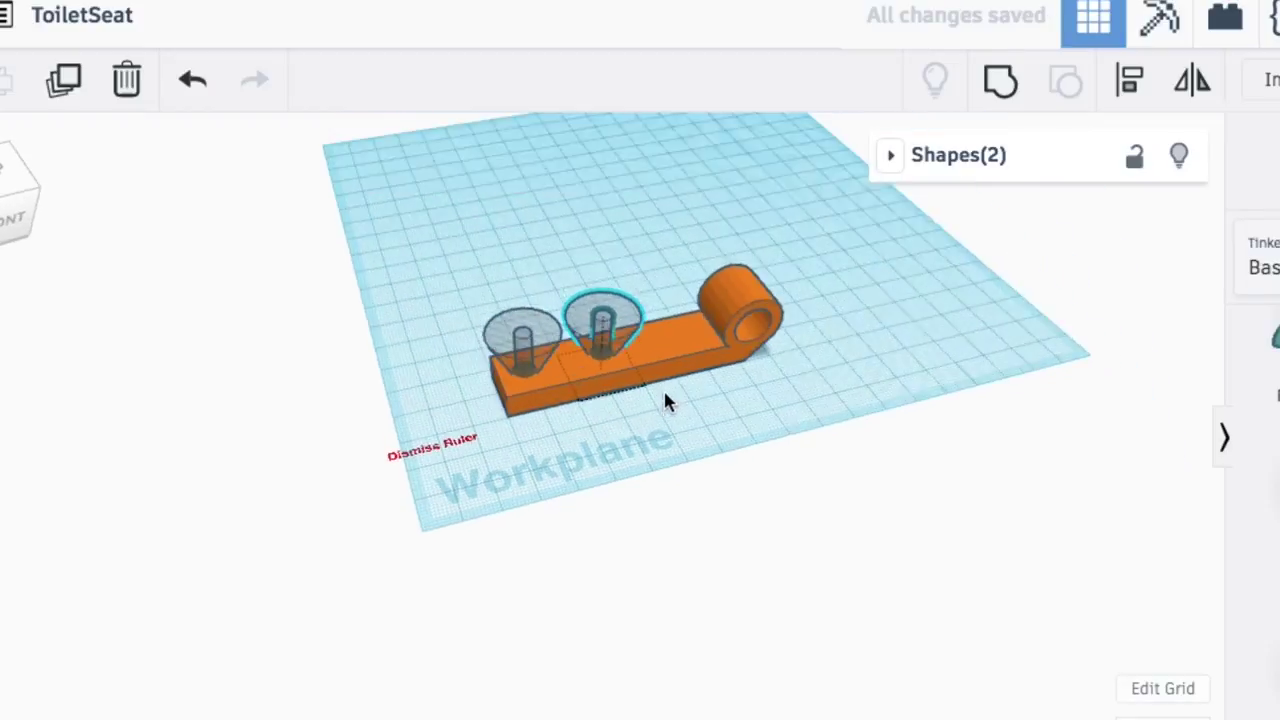
# Place the ruler at the arm's front flat-end corner and set the copied screw hole's center 30 mm along the arm.
pyautogui.moveTo(664, 392); pyautogui.dragTo(558, 419, button='right')
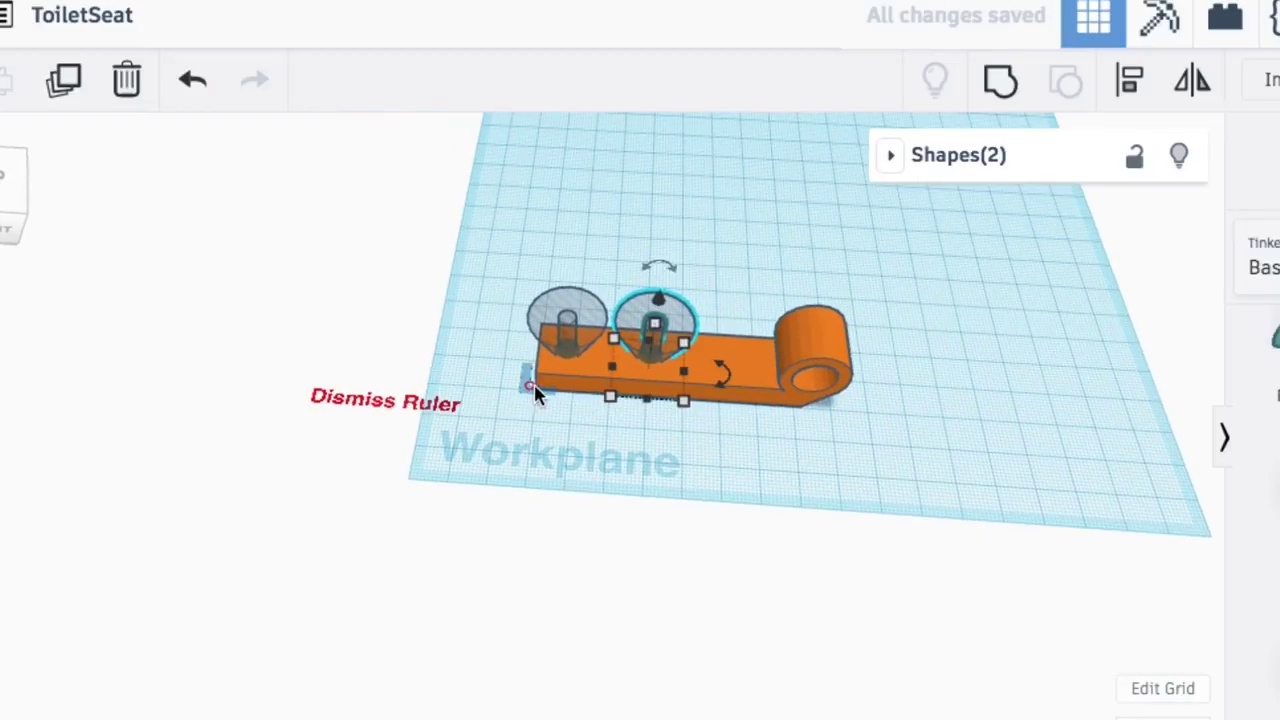
pyautogui.click(535, 391)
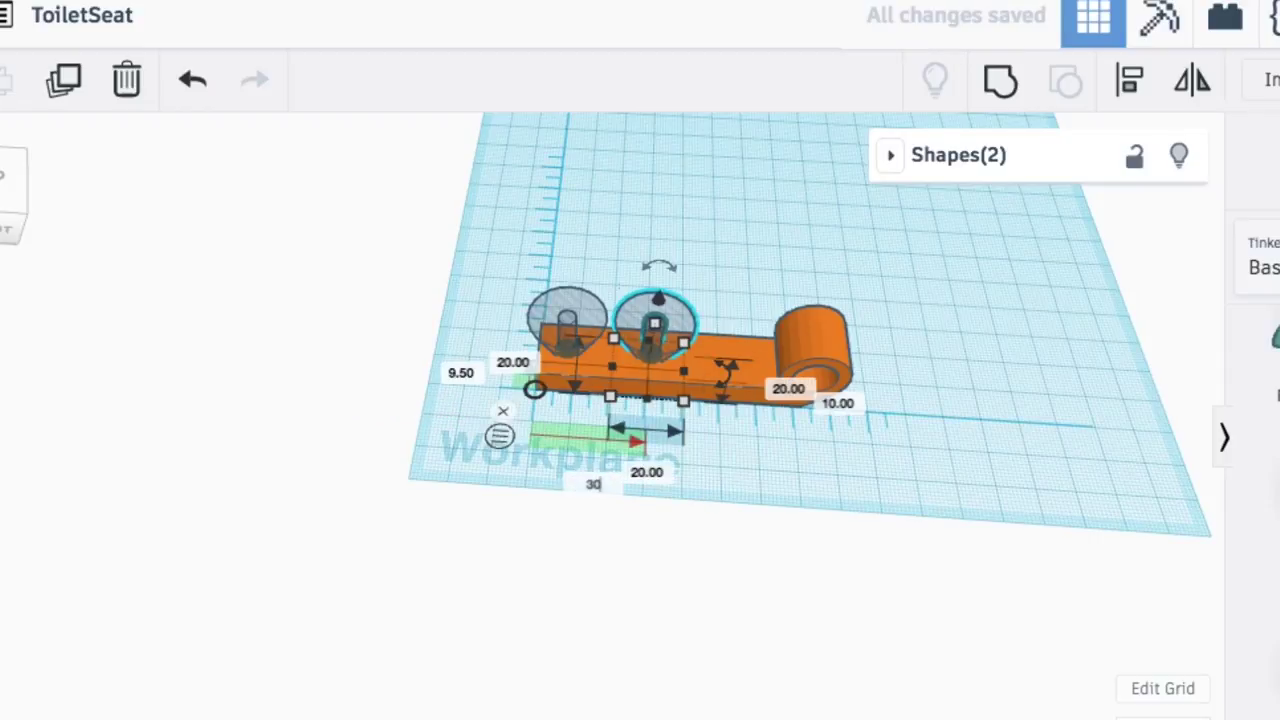
pyautogui.press('Return')
pyautogui.click(14, 334)
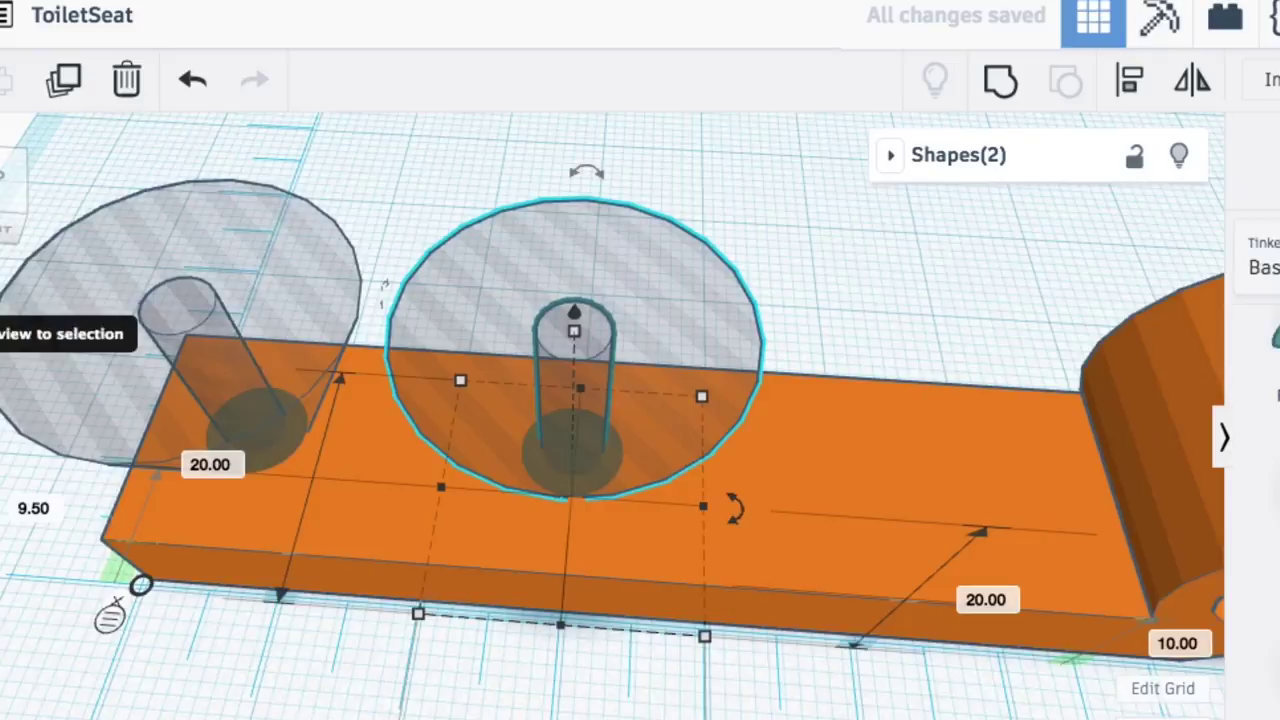
# Select the arm with both screw hole sets and center them on each other across the arm's width.
pyautogui.scroll(-4, 270, 362)
pyautogui.scroll(2, 253, 351)
pyautogui.moveTo(255, 358); pyautogui.dragTo(262, 326, button='right')
pyautogui.moveTo(1024, 246); pyautogui.dragTo(1026, 243)
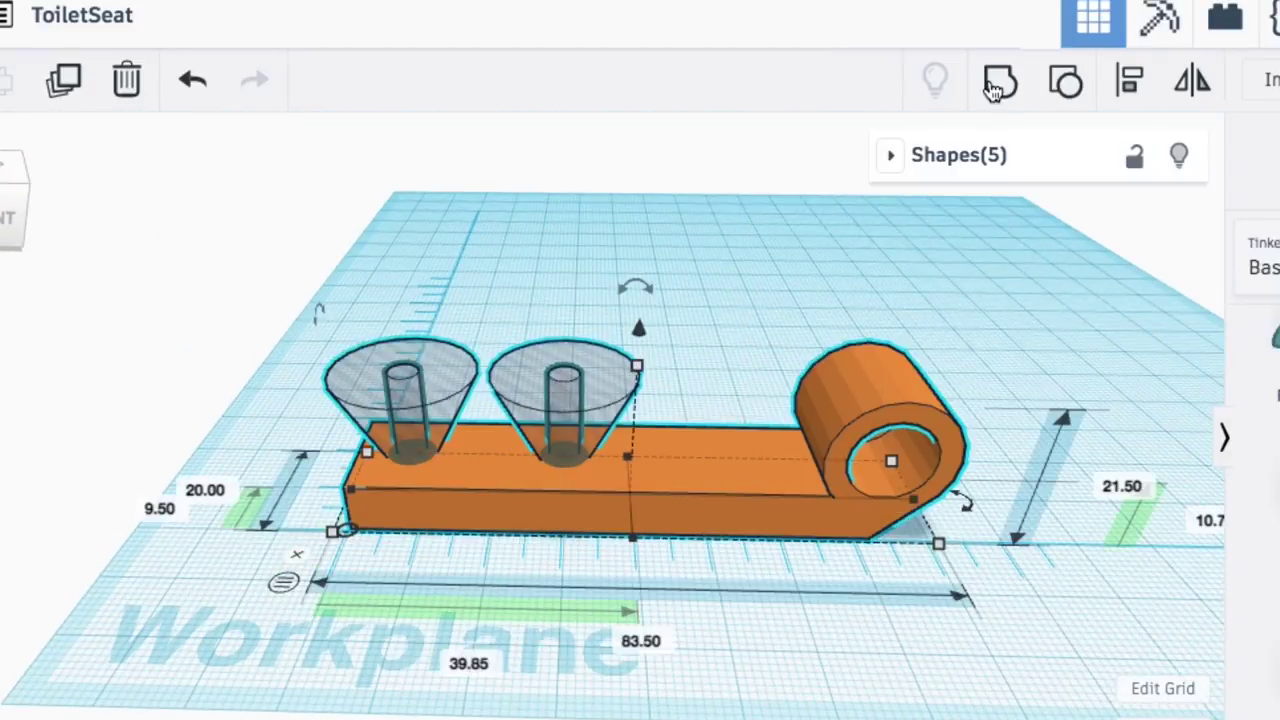
pyautogui.moveTo(273, 335); pyautogui.dragTo(466, 215, button='right')
pyautogui.moveTo(697, 606); pyautogui.dragTo(697, 607)
pyautogui.click(697, 606)
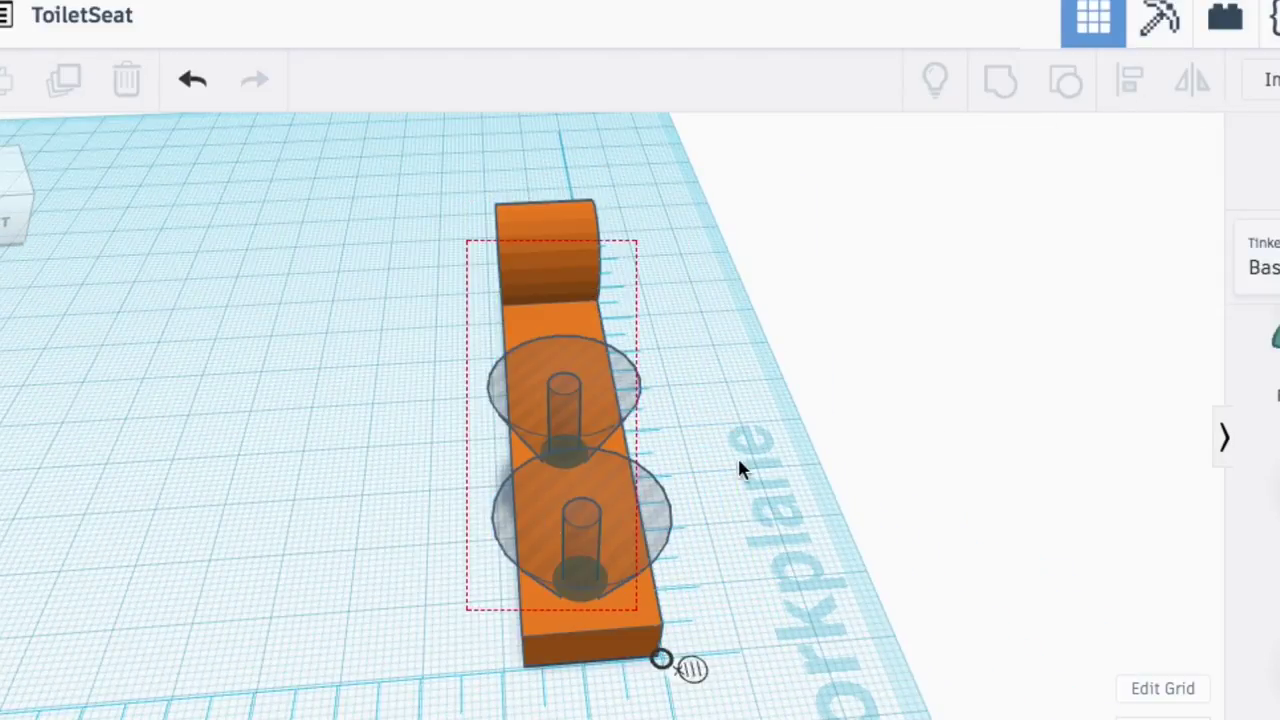
pyautogui.hotkey('ctrl', 'a')
pyautogui.press('l')
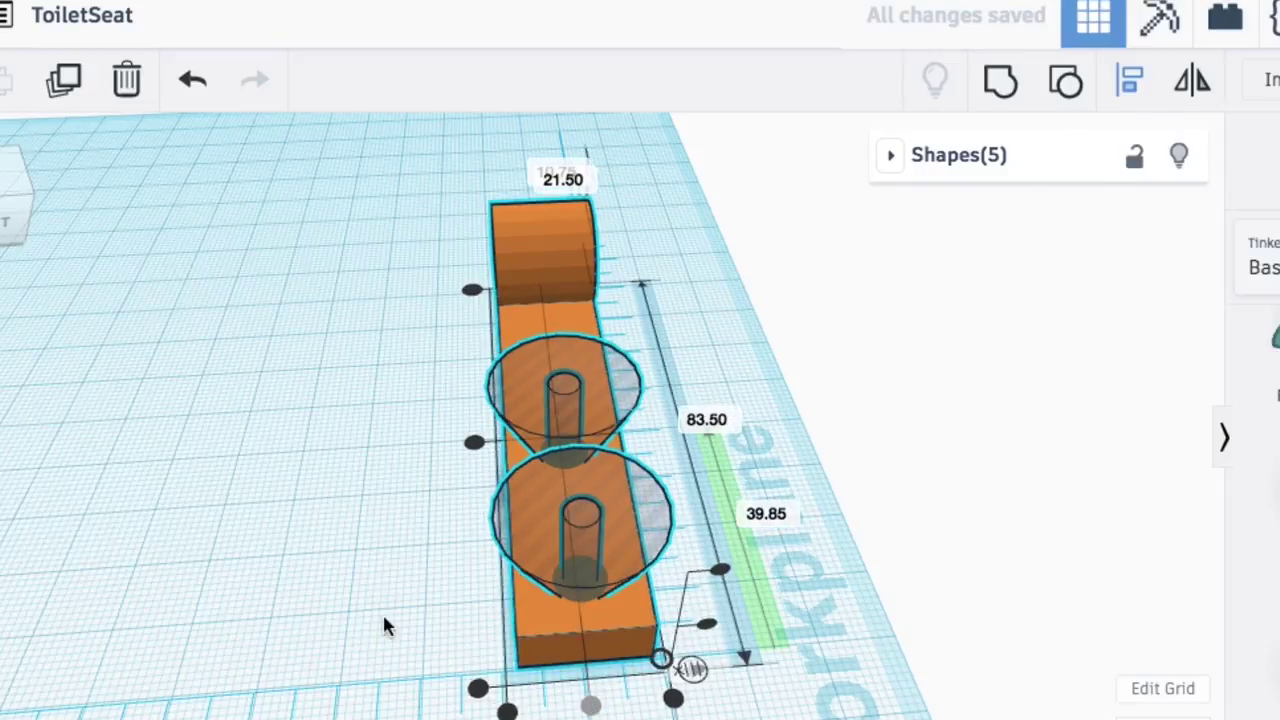
# Group the arm with all the hole shapes to cut two countersunk screw holes.
pyautogui.moveTo(384, 617); pyautogui.dragTo(60, 550, button='right')
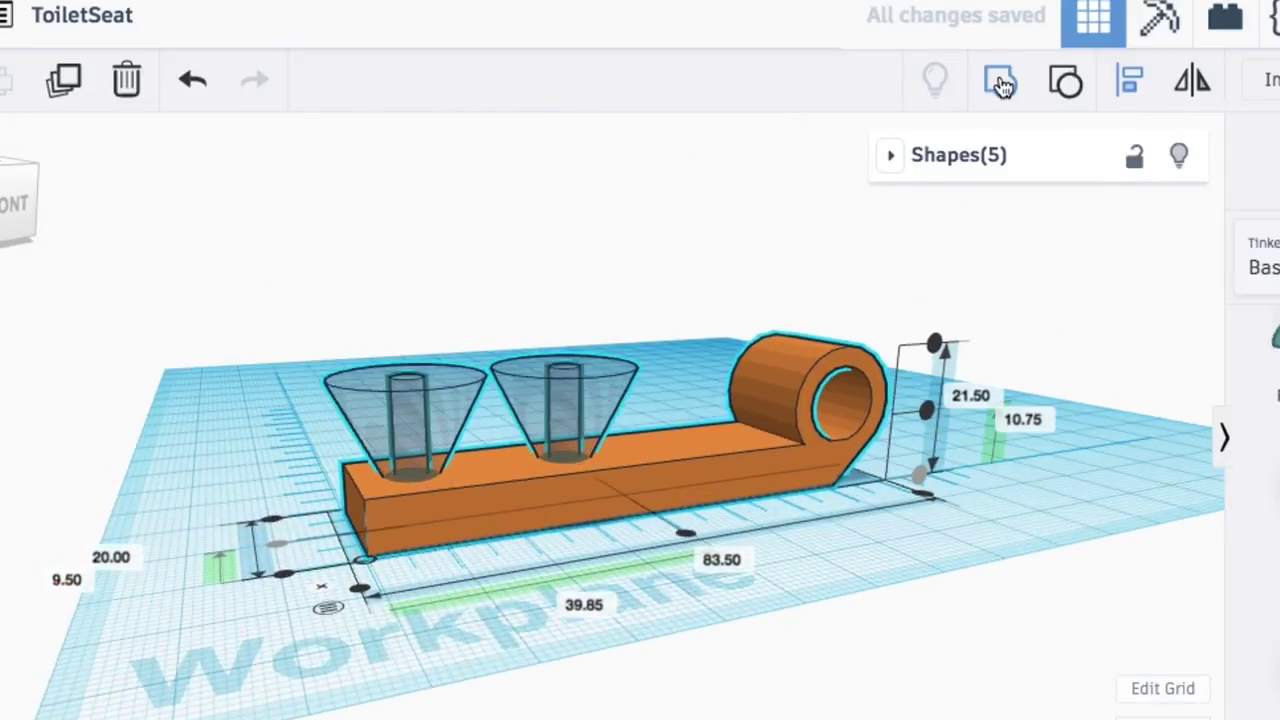
pyautogui.click(1000, 84)
pyautogui.moveTo(391, 385); pyautogui.dragTo(773, 583, button='right')
pyautogui.click(773, 583)
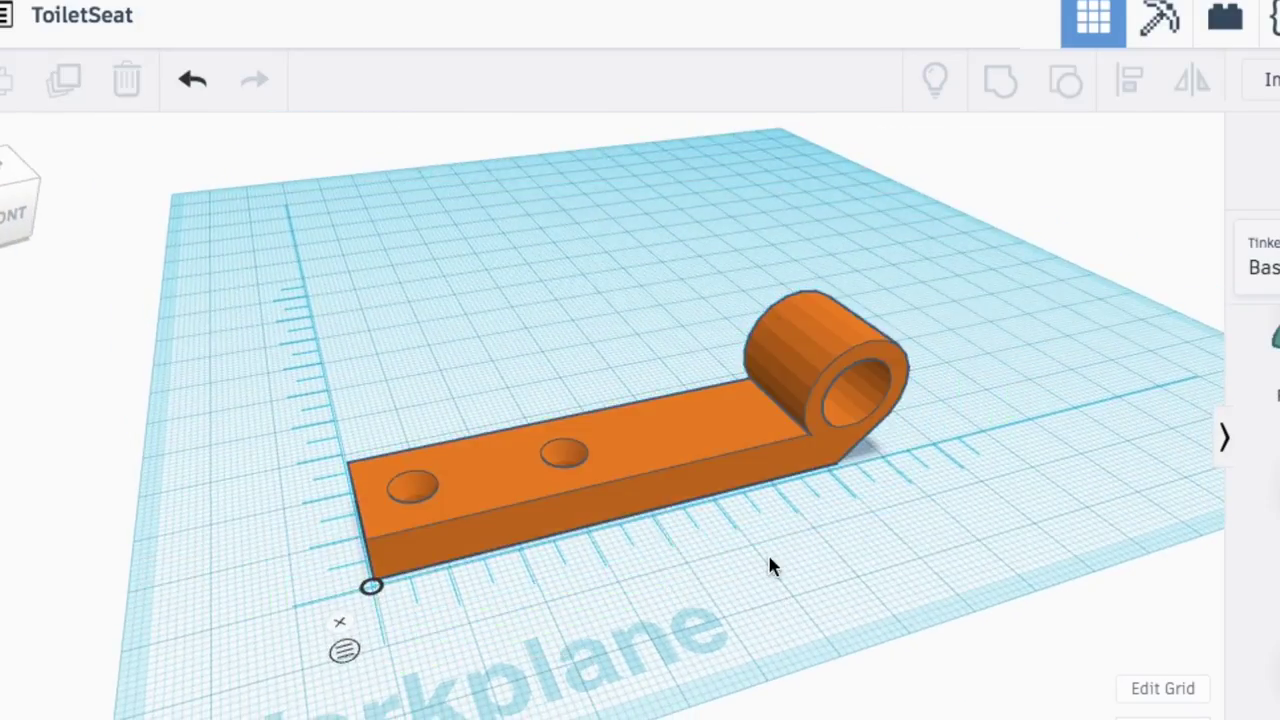
# Duplicate the hinge arm, mirror one copy front to back and move it behind the other.
pyautogui.click(700, 443)
pyautogui.click(64, 84)
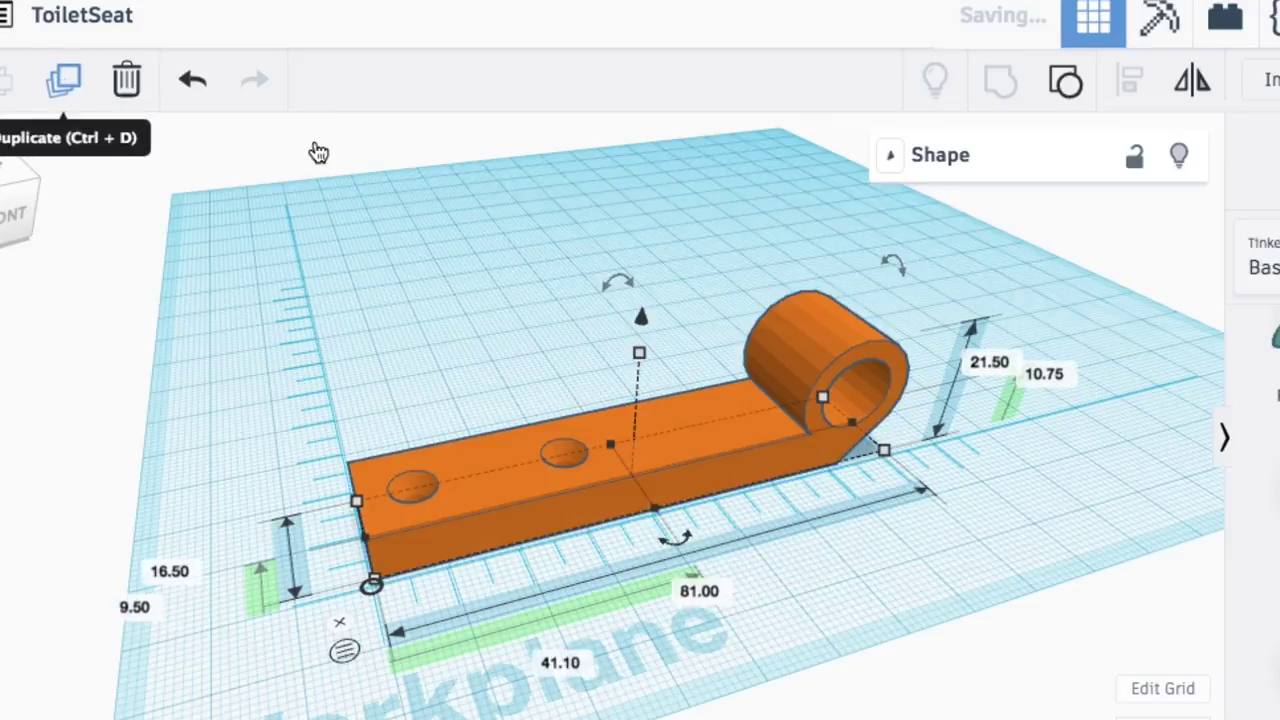
pyautogui.click(321, 549)
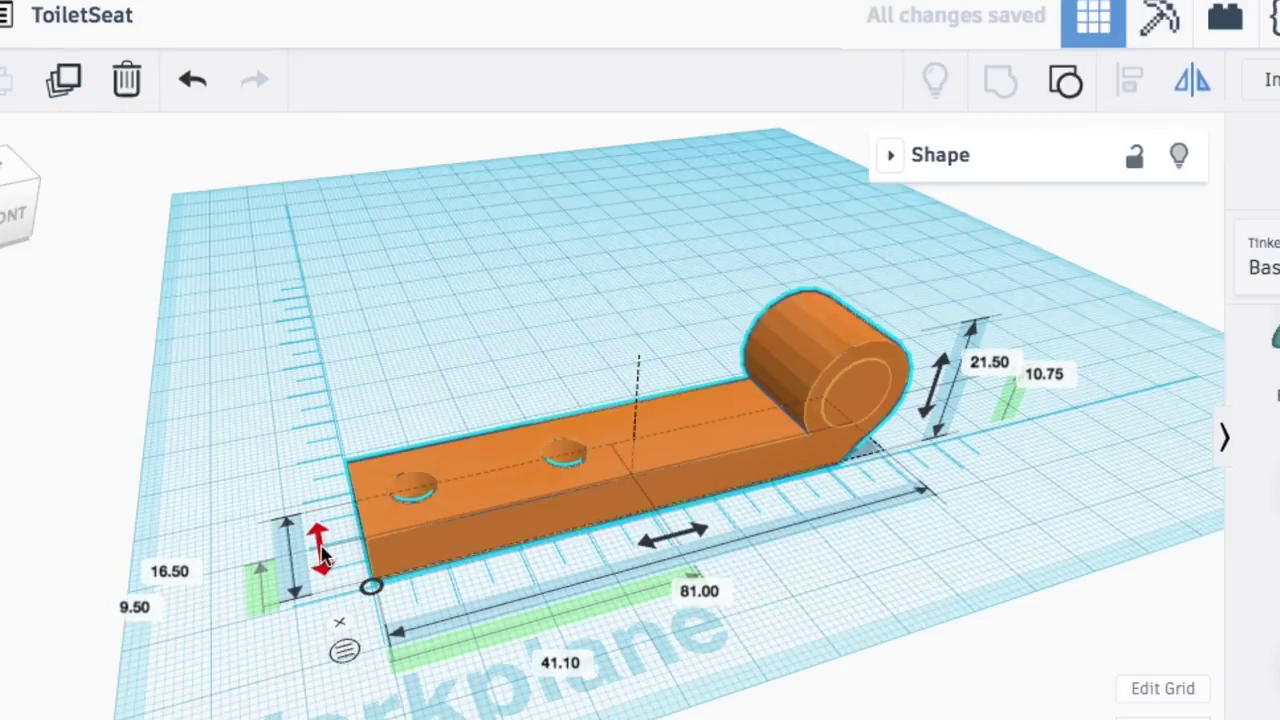
pyautogui.moveTo(399, 519); pyautogui.dragTo(365, 392)
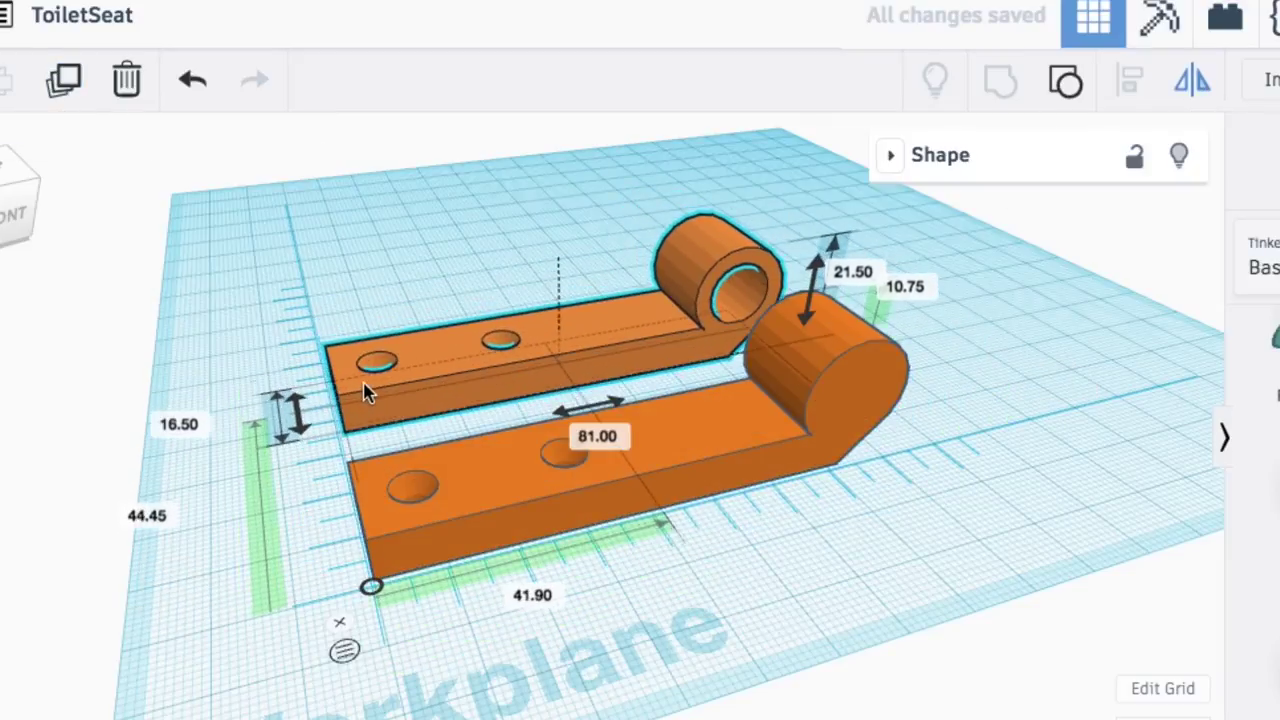
pyautogui.moveTo(365, 392); pyautogui.dragTo(794, 528, button='right')
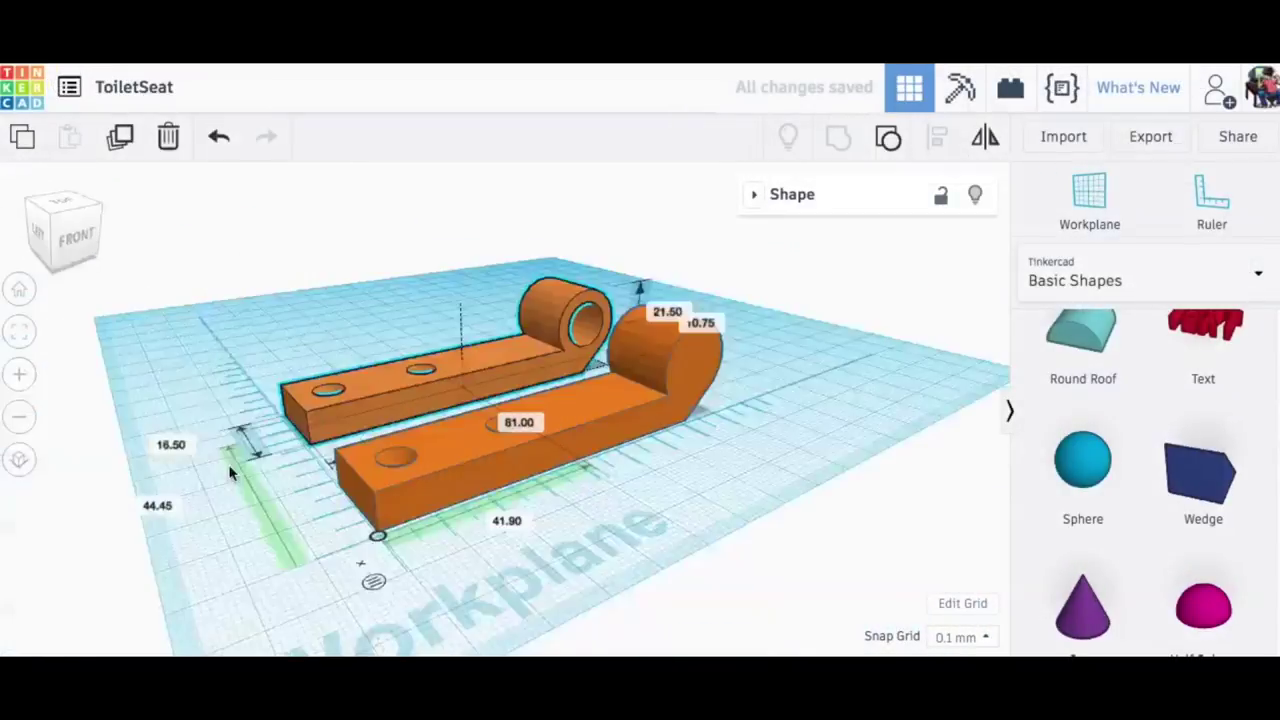
pyautogui.moveTo(300, 470); pyautogui.dragTo(188, 499, button='right')
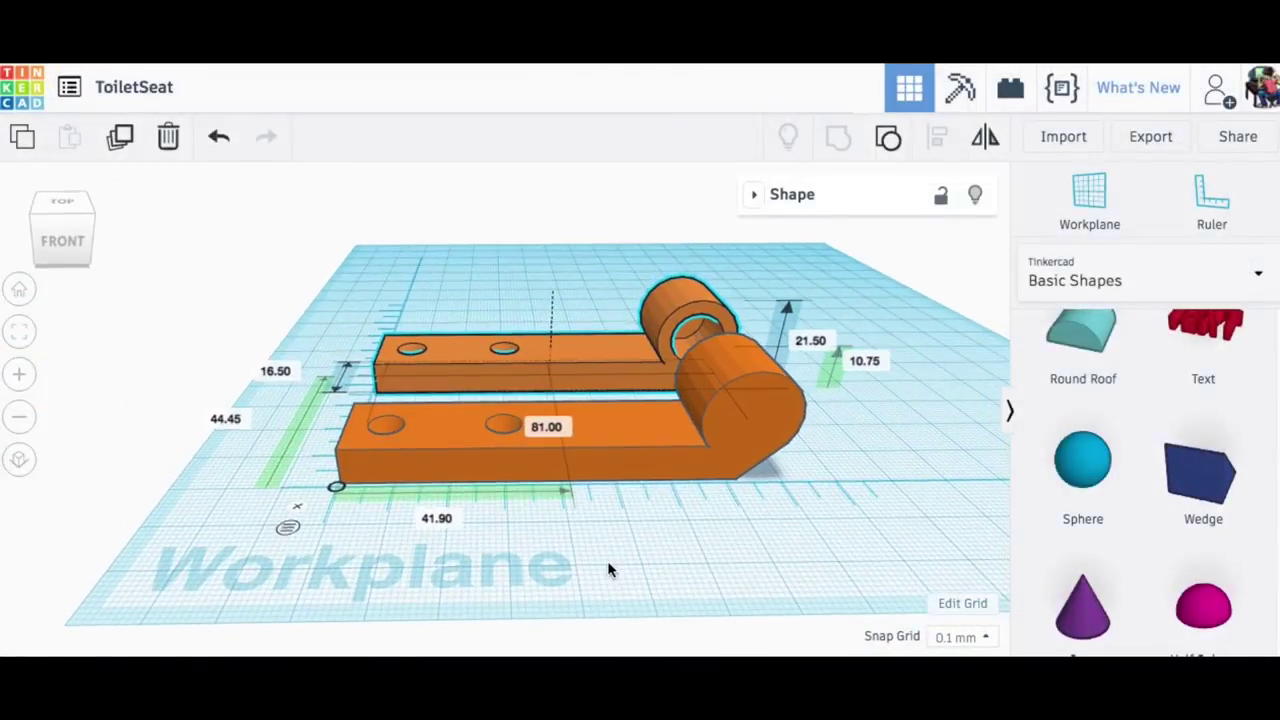
# Export everything in the design as an STL file for 3D printing.
pyautogui.click(686, 551)
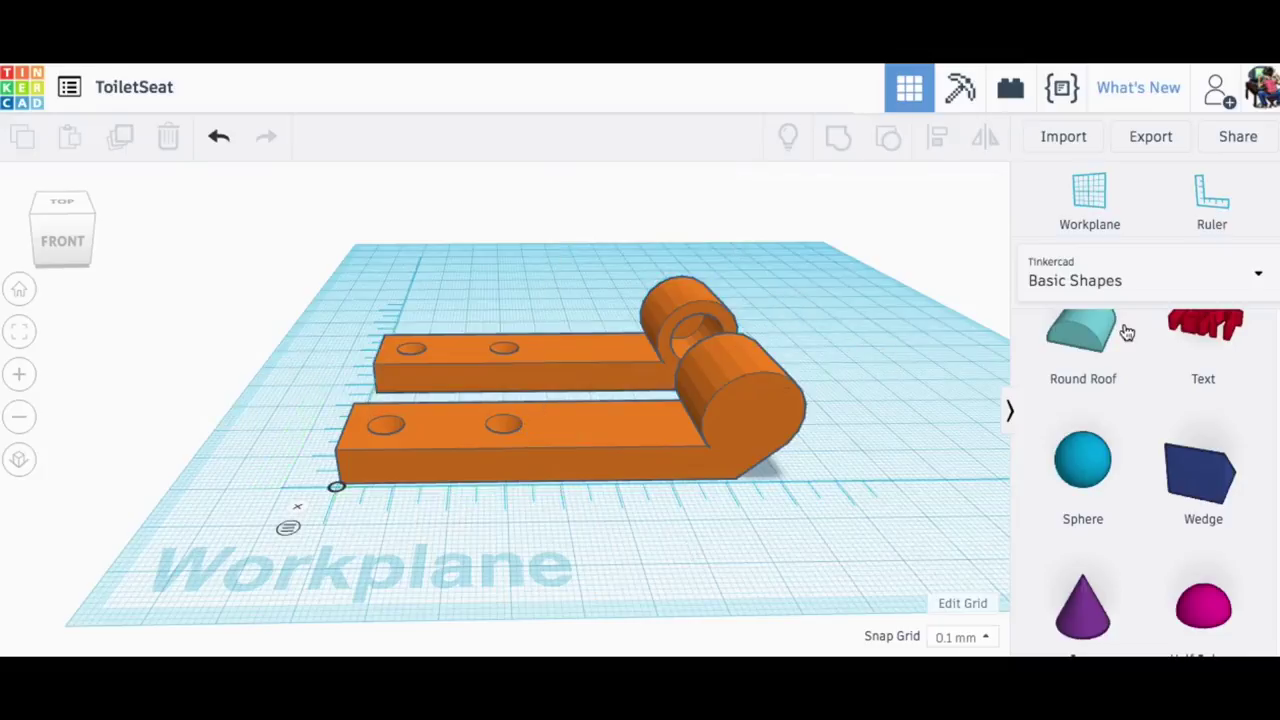
pyautogui.click(1155, 138)
pyautogui.click(683, 237)
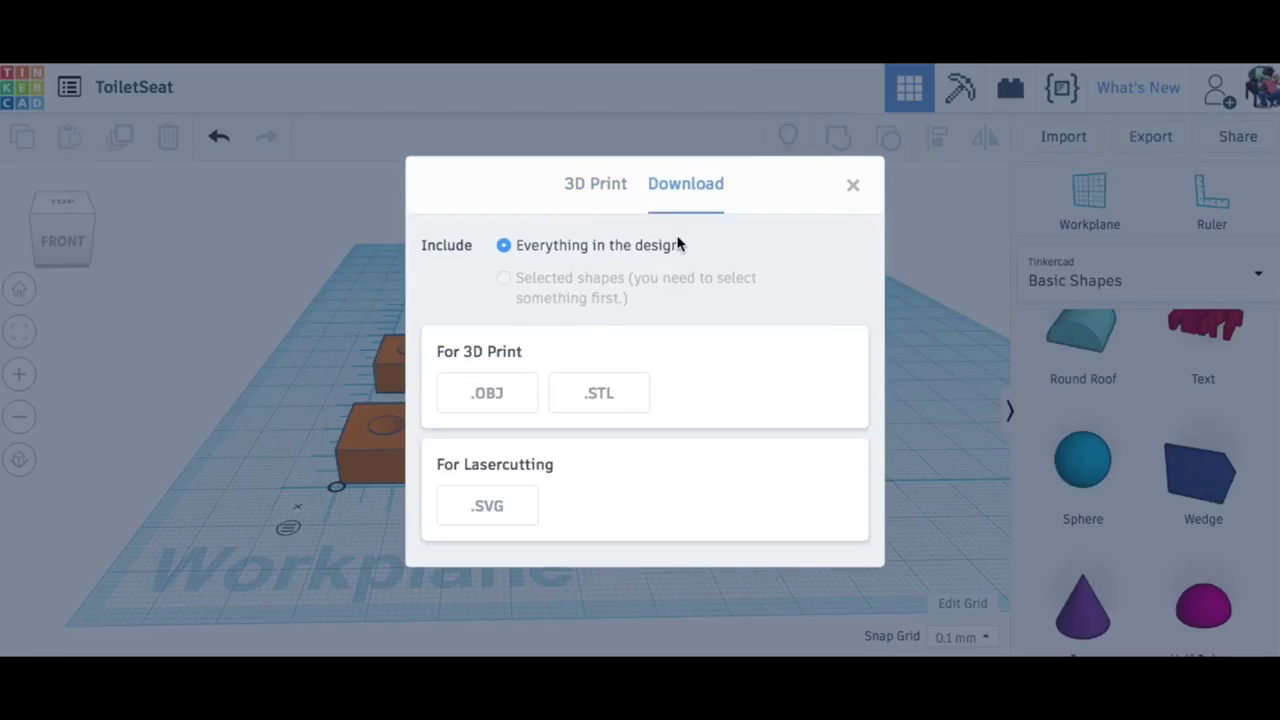
pyautogui.click(615, 395)
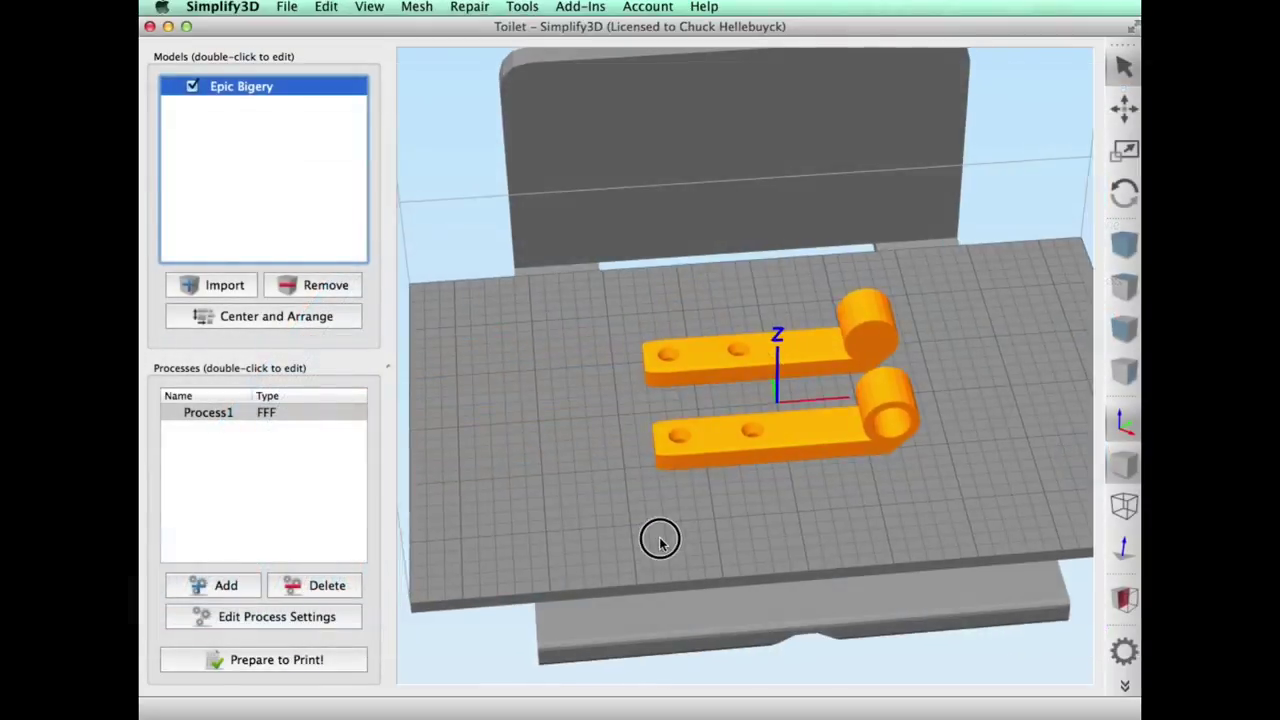
pyautogui.moveTo(660, 537); pyautogui.dragTo(690, 540)
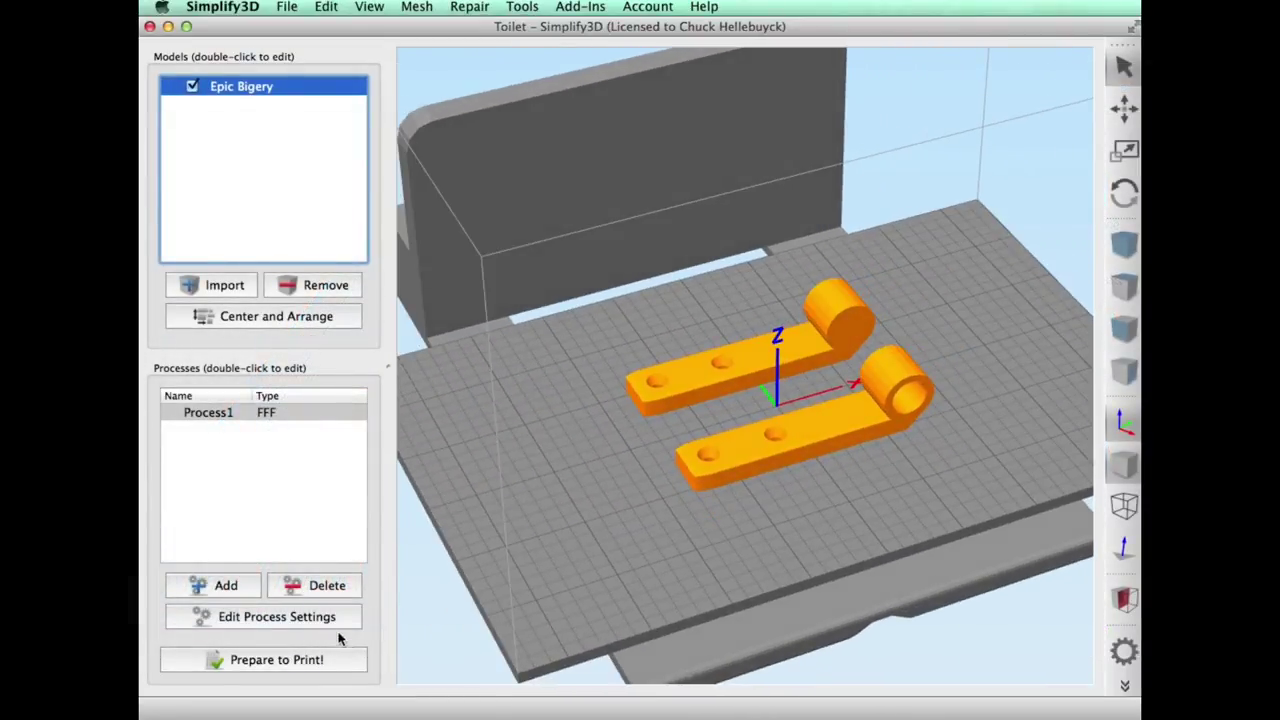
# In Simplify3D, review Process1's extruder, layer and infill settings and the left extruder and heated build platform temperatures.
pyautogui.click(320, 617)
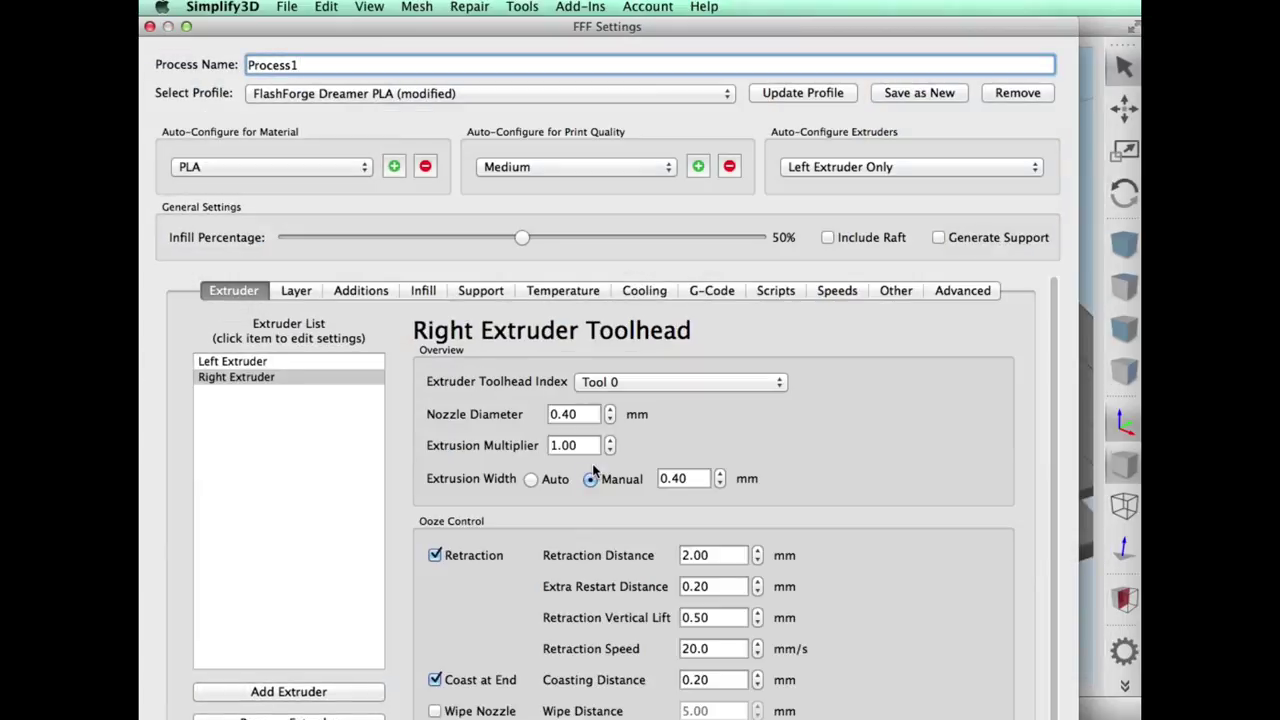
pyautogui.click(296, 290)
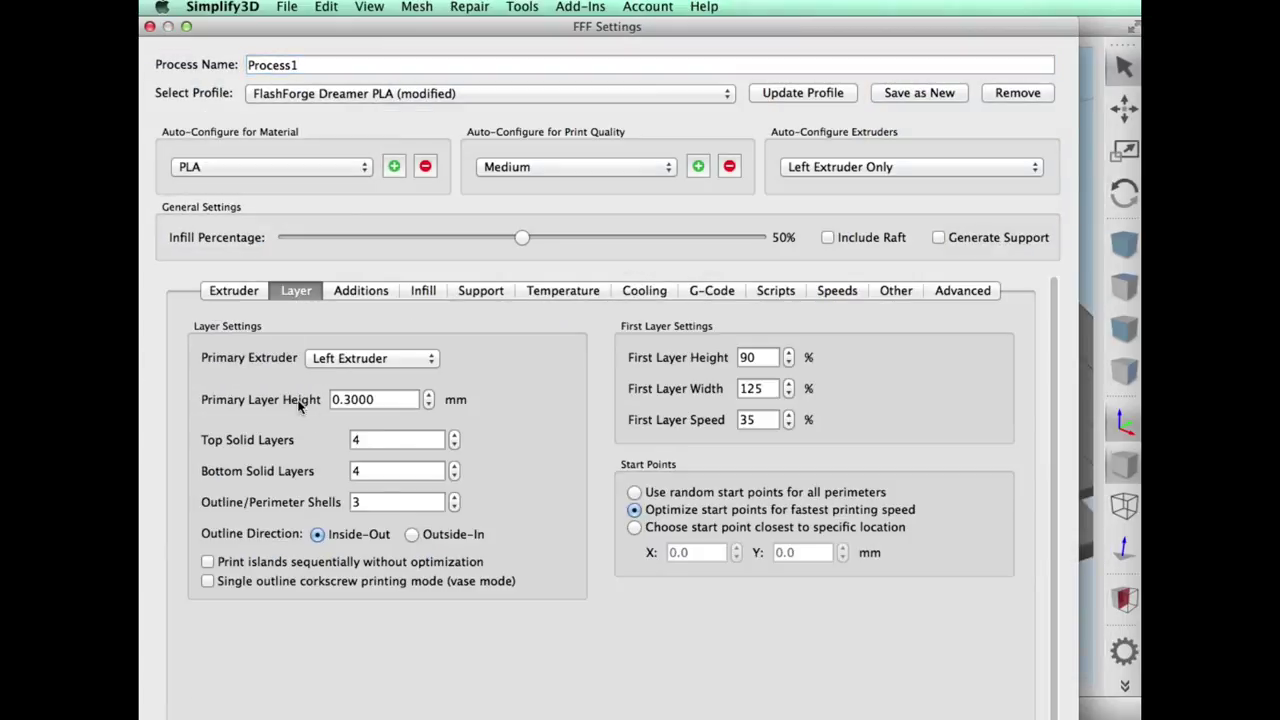
pyautogui.click(424, 297)
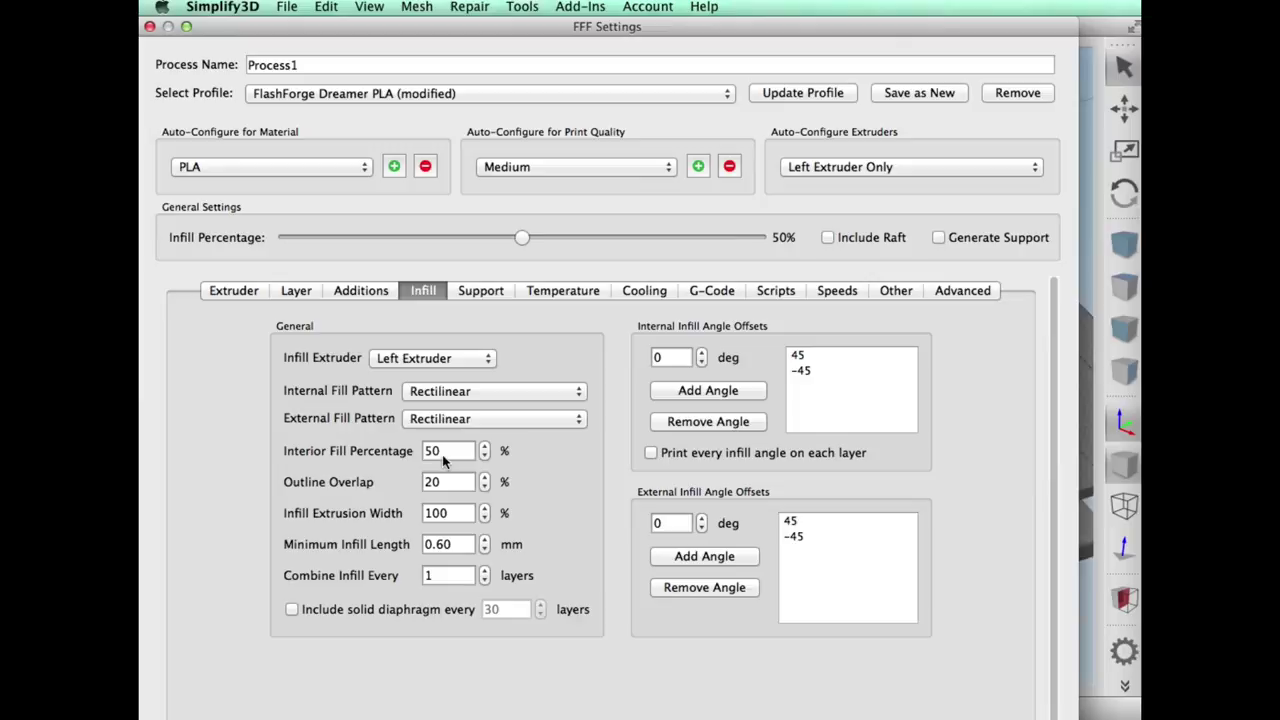
pyautogui.click(572, 294)
pyautogui.click(448, 379)
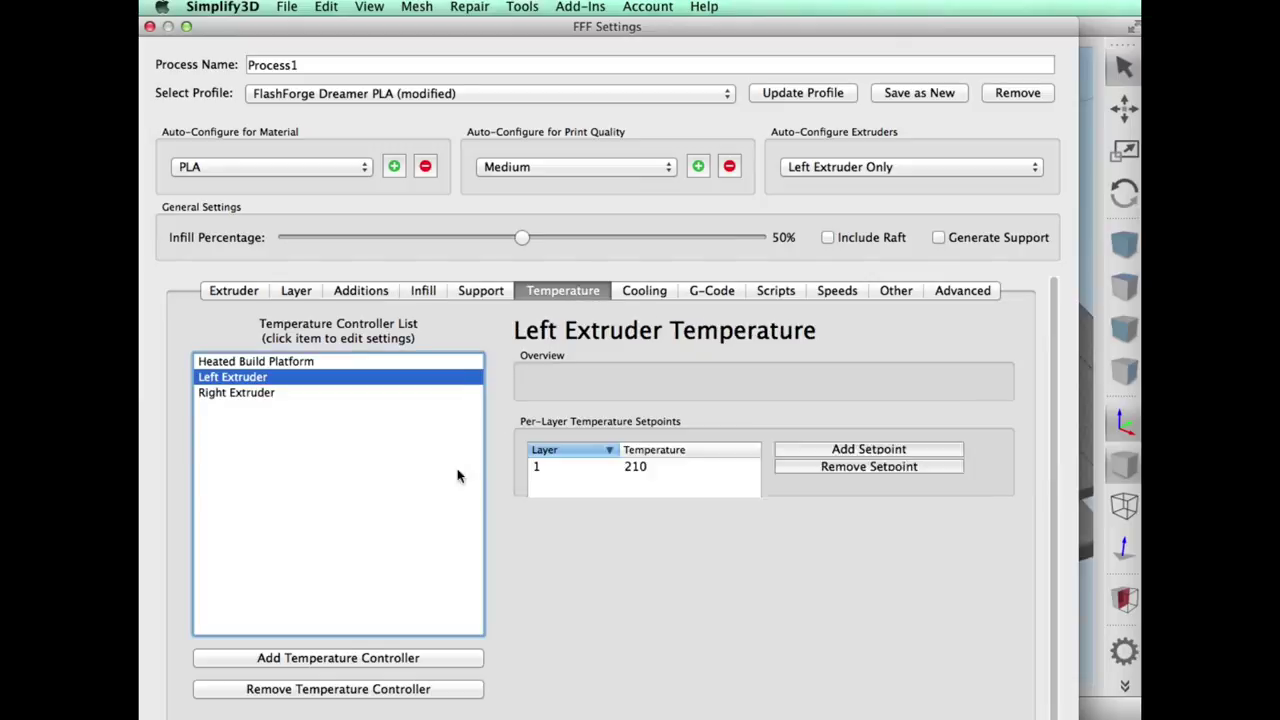
pyautogui.click(345, 364)
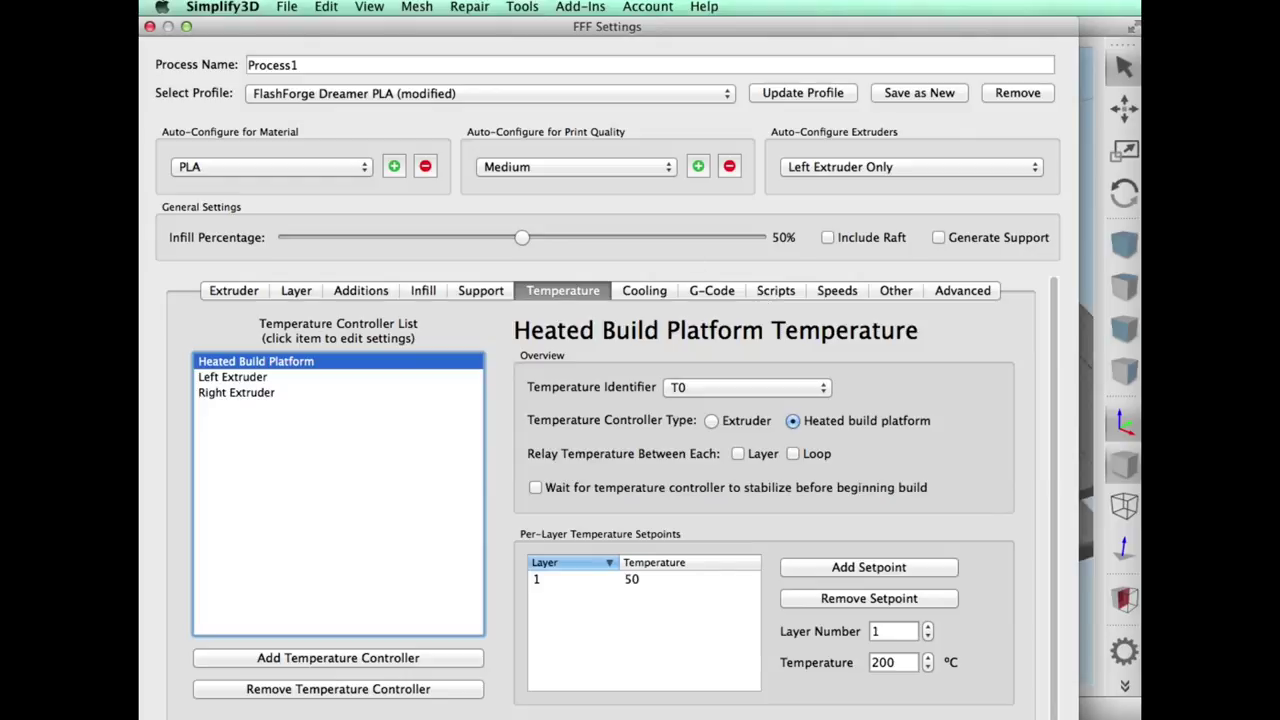
pyautogui.press('Return')
# Slice both hinge arms for printing, then inspect the toolpath preview and the estimated build time.
pyautogui.click(275, 660)
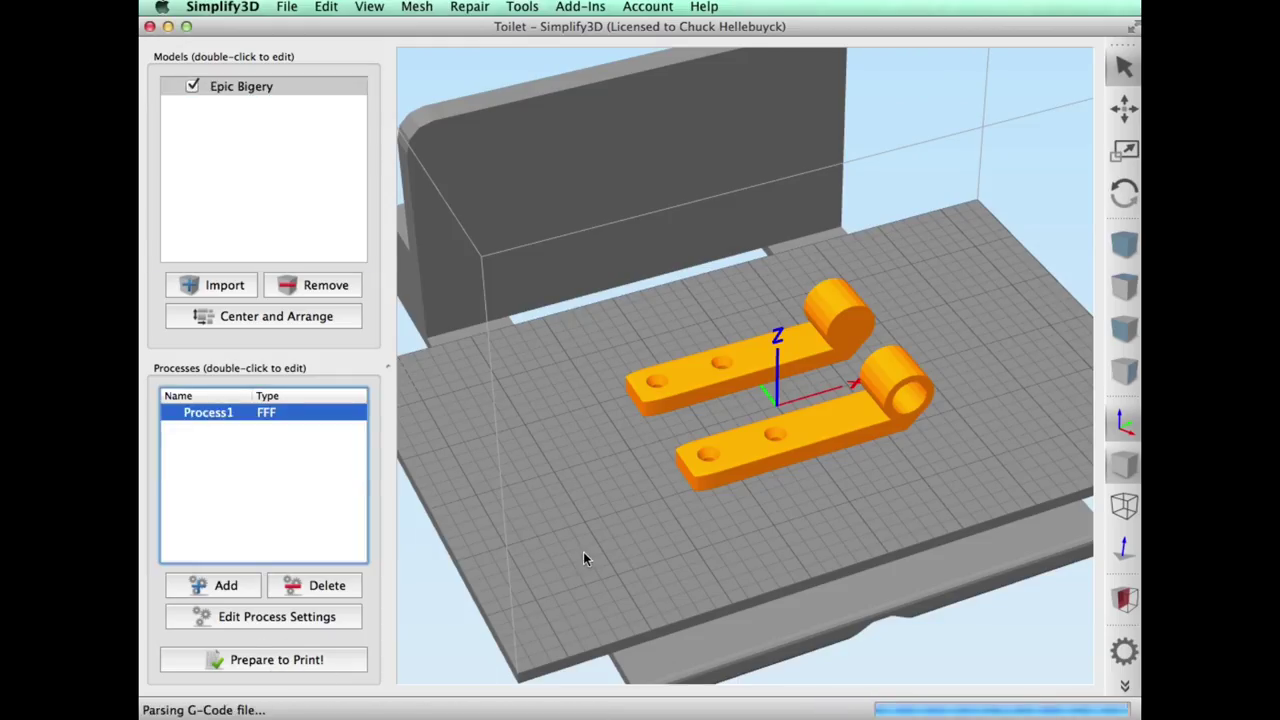
pyautogui.moveTo(737, 490); pyautogui.dragTo(846, 418)
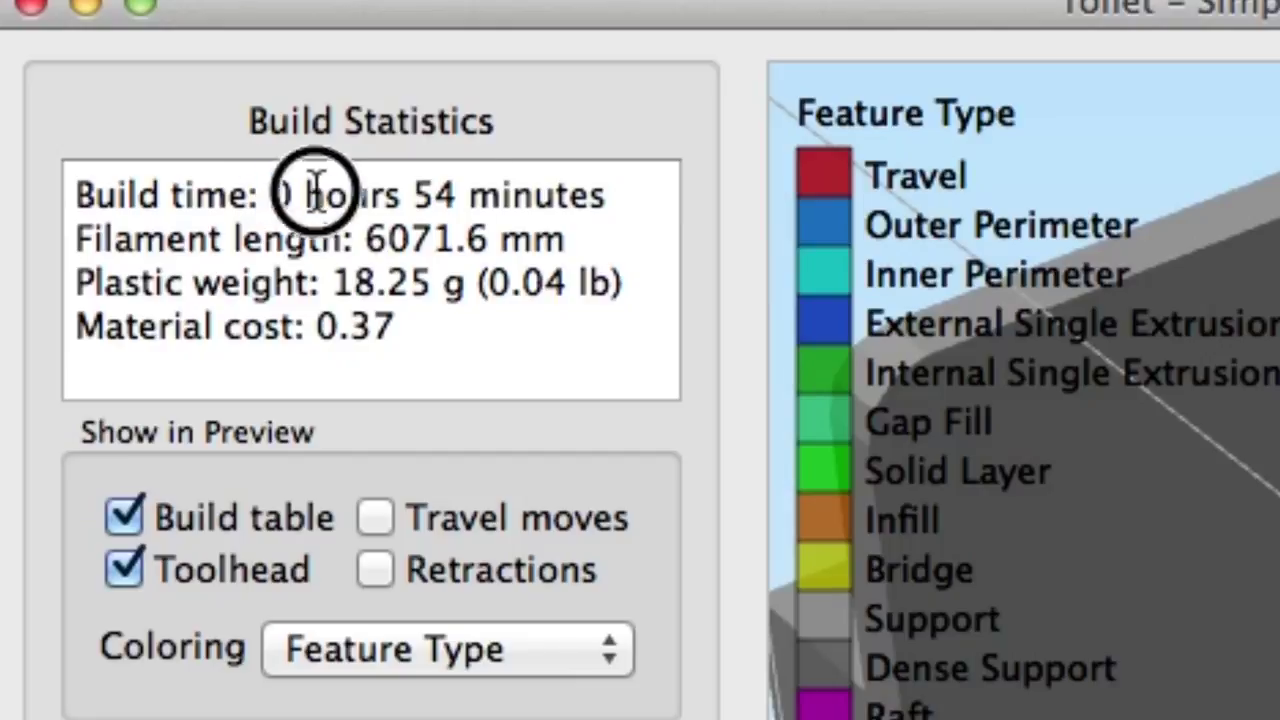
pyautogui.moveTo(238, 91); pyautogui.dragTo(350, 91)
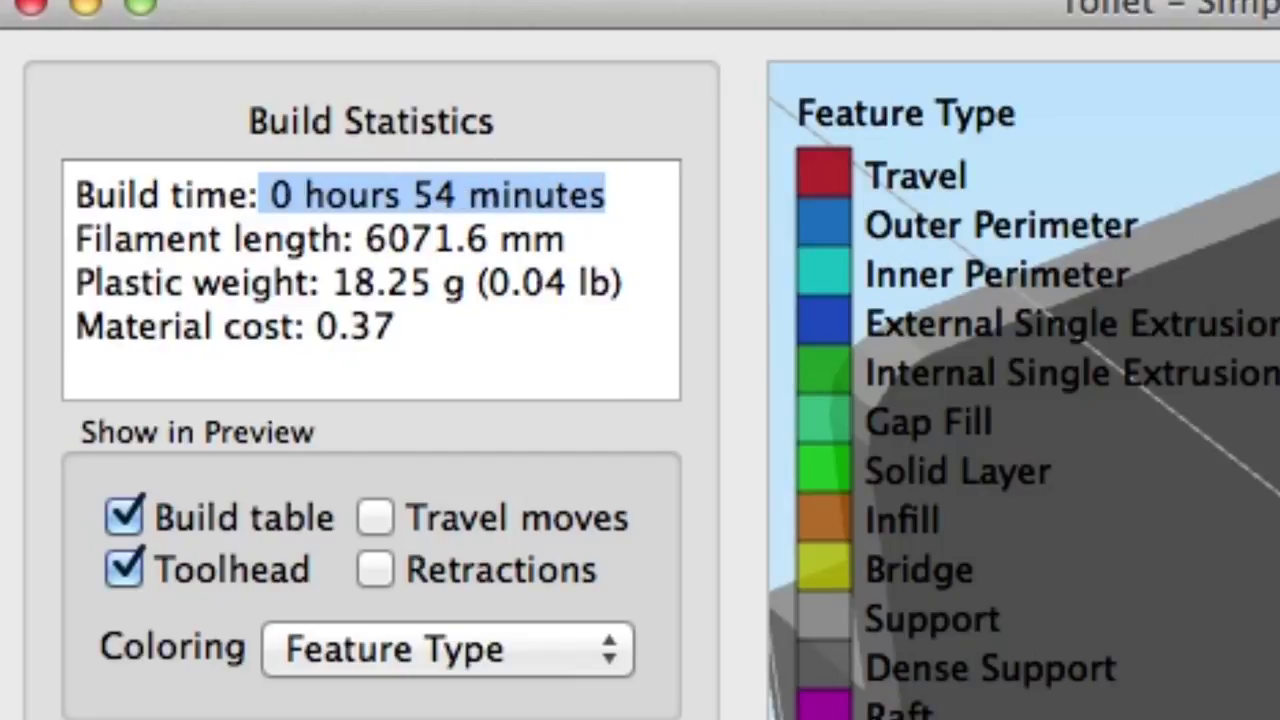